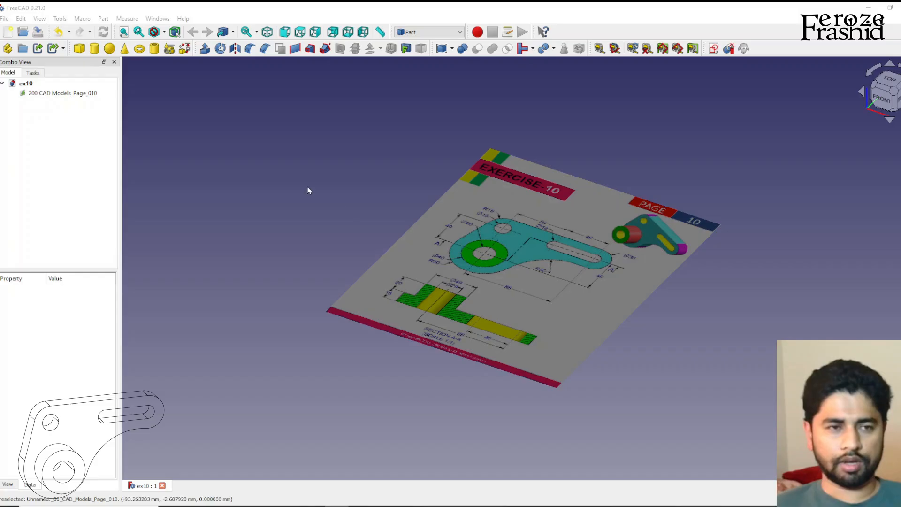
- View the Exercise 10 reference image from the Top so the drawing faces straight on
left_click(884, 81)
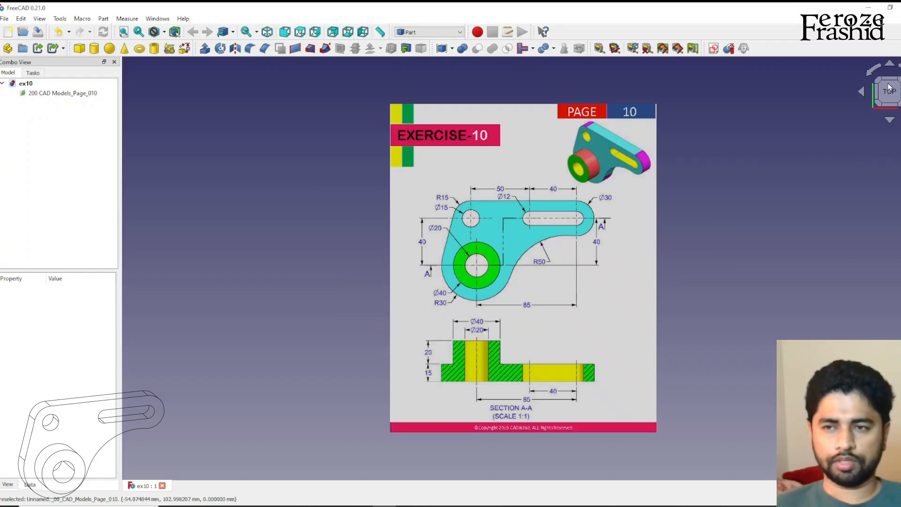
scroll(543, 310, "up", 3)
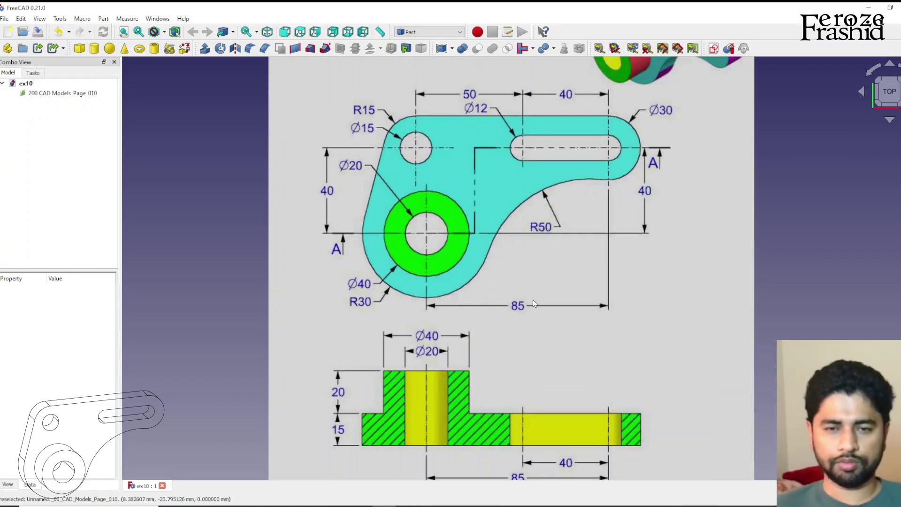
- Calibrate the image so the 85 dimension measures 85 mm and set transparency to 50
double_click(62, 93)
left_click(57, 309)
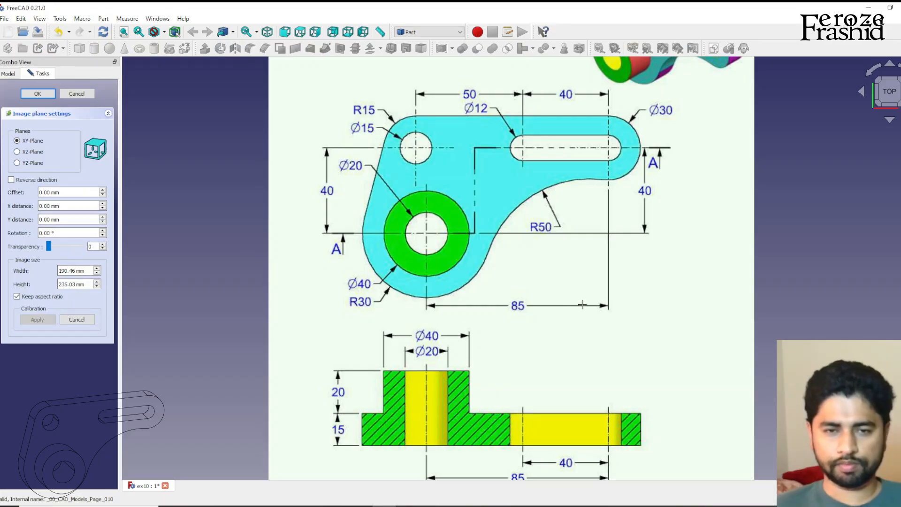
scroll(549, 301, "up", 2)
scroll(486, 303, "up", 2)
scroll(472, 304, "up", 3)
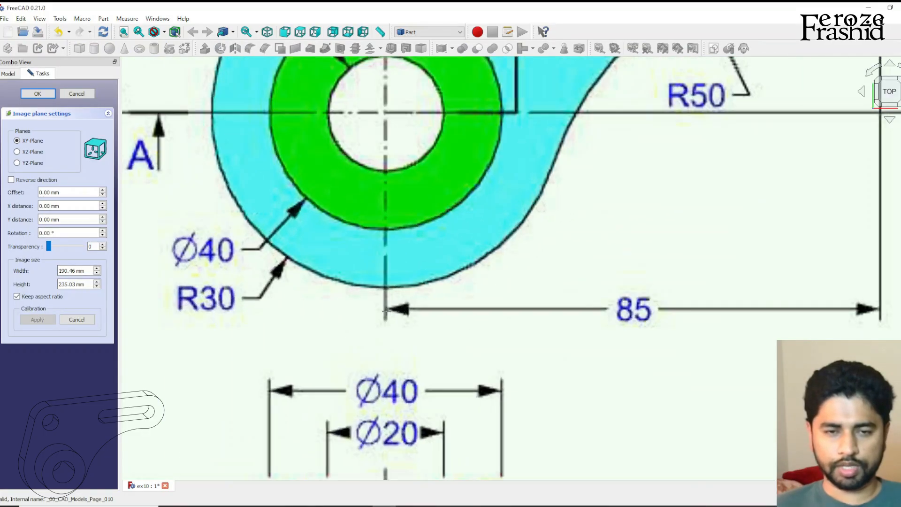
scroll(423, 307, "up", 2)
left_click(387, 310)
scroll(423, 306, "down", 5)
scroll(529, 296, "up", 2)
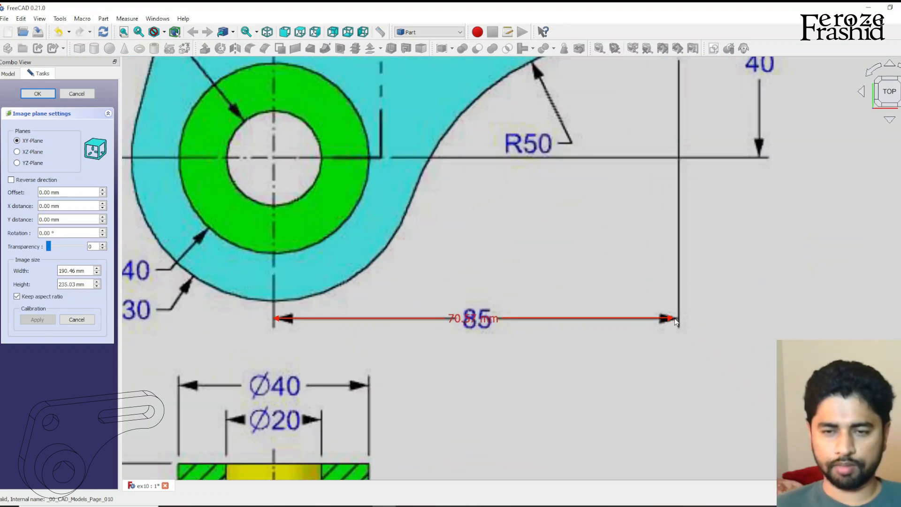
scroll(676, 310, "up", 5)
left_click(688, 323)
scroll(688, 323, "down", 3)
scroll(704, 316, "down", 3)
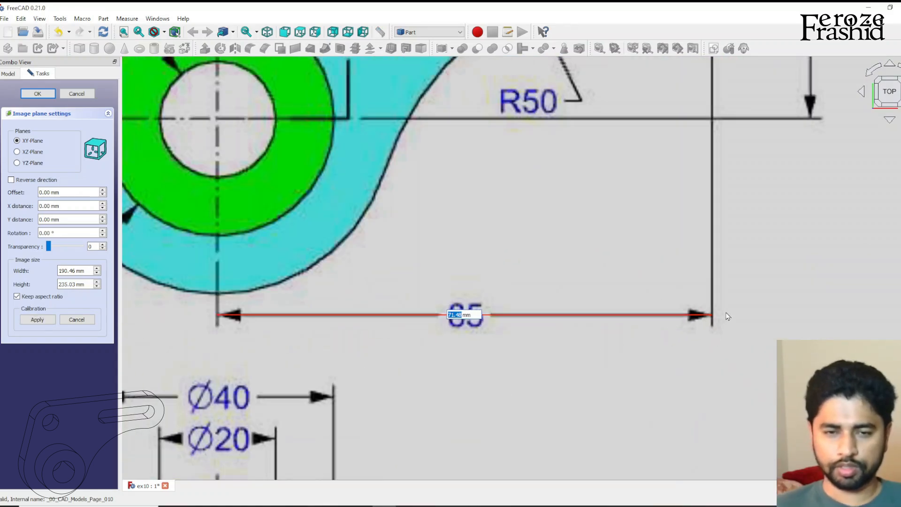
key("Return")
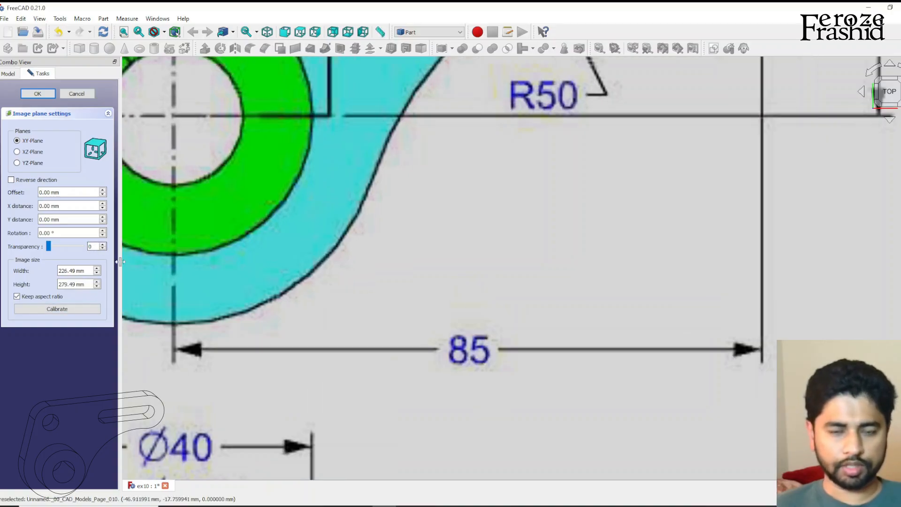
type("0")
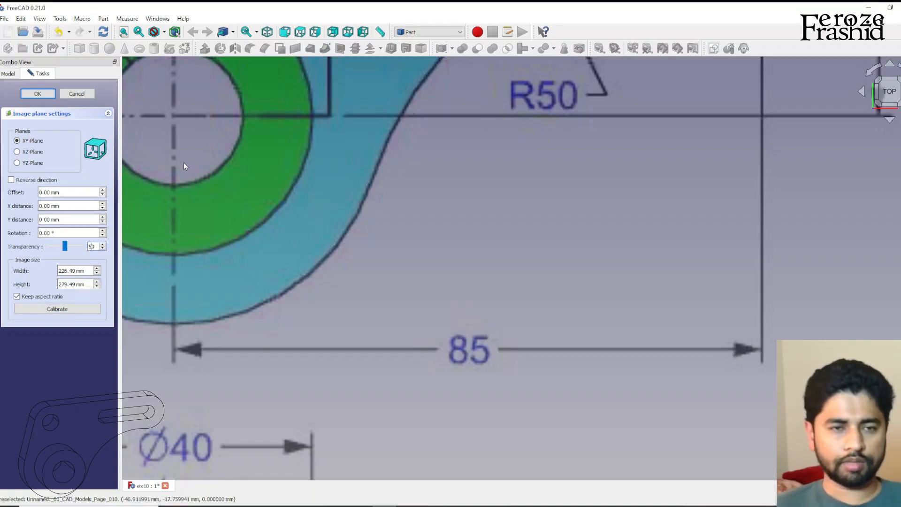
left_click(38, 94)
scroll(450, 254, "down", 3)
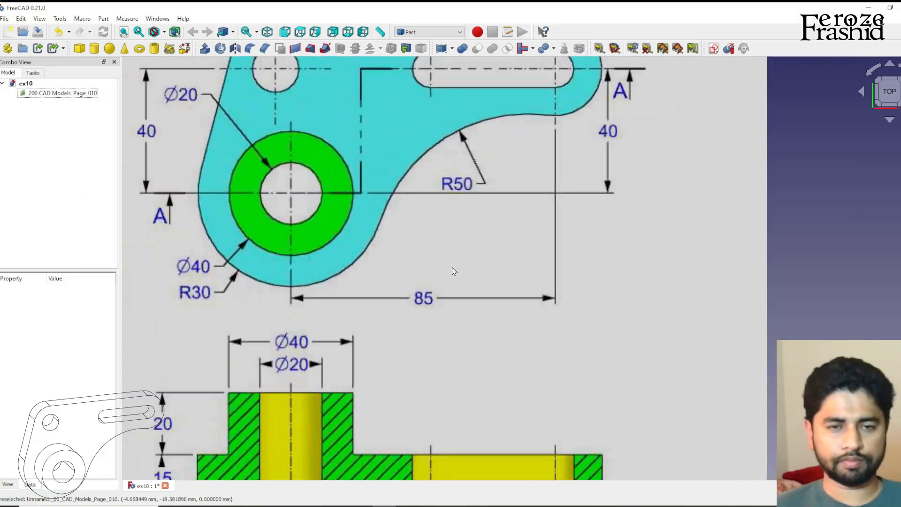
scroll(624, 270, "down", 3)
scroll(623, 270, "down", 2)
scroll(328, 341, "down", 1)
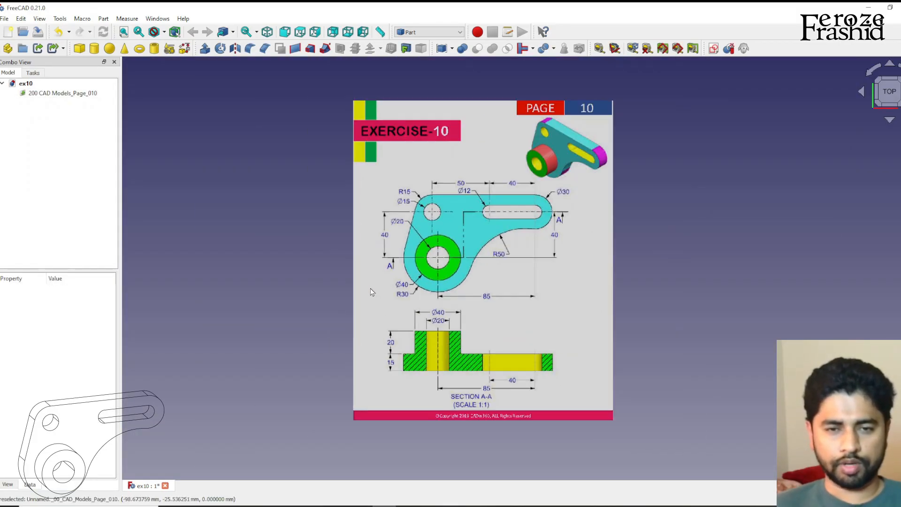
- Bring up the Transform dragger on the reference image from the tree
left_click(67, 93)
right_click(71, 99)
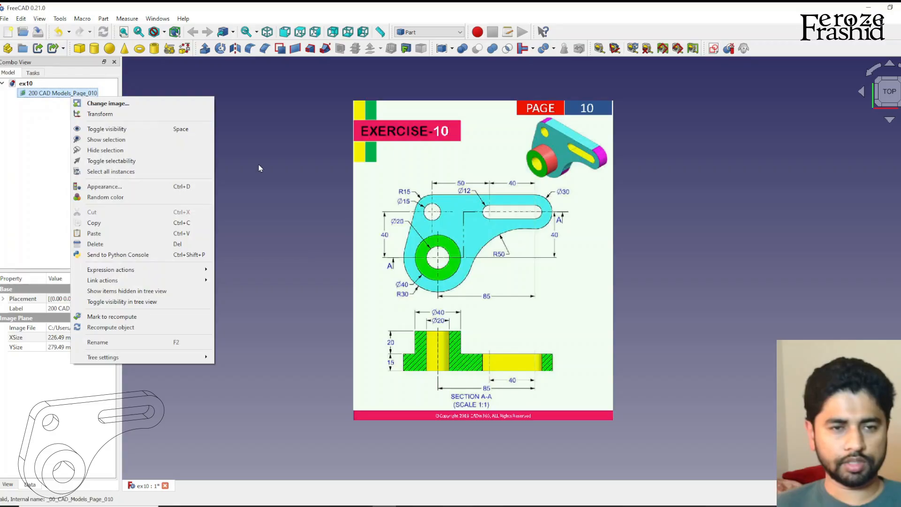
left_click(113, 116)
left_click(56, 94)
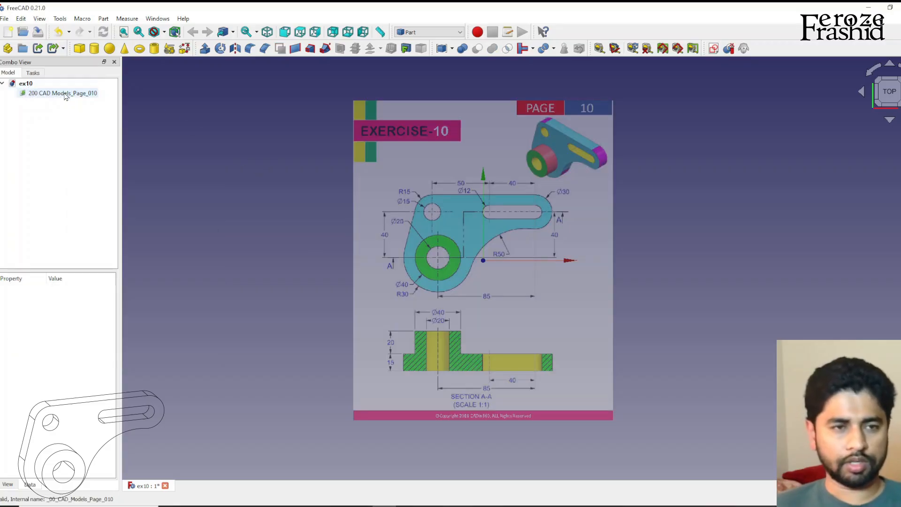
right_click(67, 93)
left_click(94, 110)
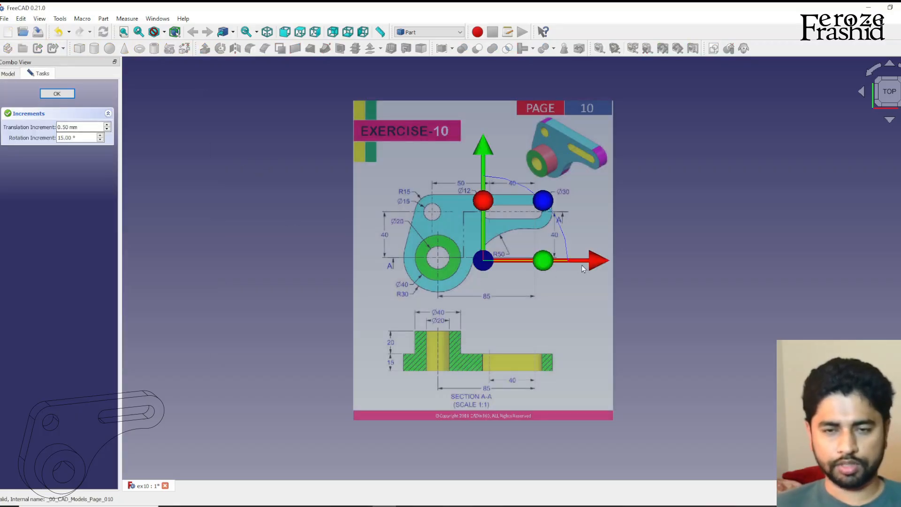
- Drag the drawing about 40 mm right and down so the Ø20 bore centre sits on the origin
left_click_drag(592, 263, 640, 265)
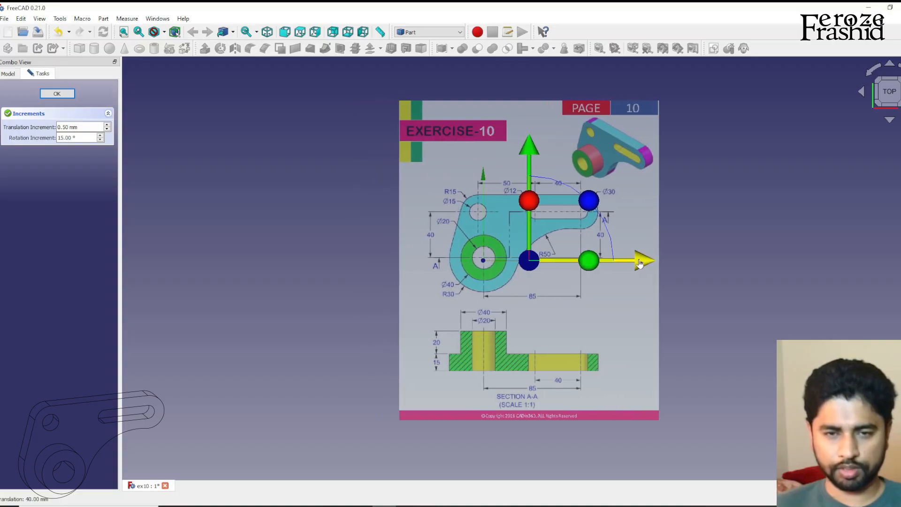
scroll(495, 238, "up", 2)
scroll(505, 236, "up", 2)
scroll(505, 236, "up", 1)
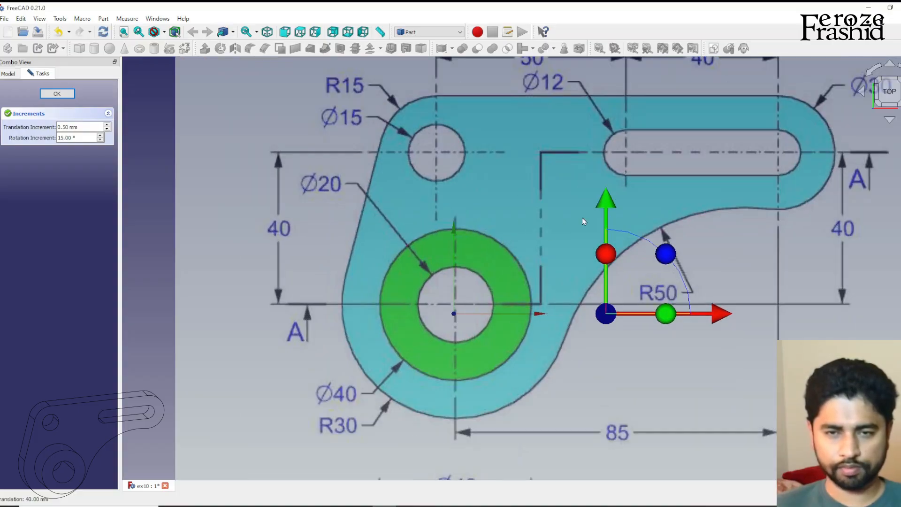
left_click_drag(608, 205, 610, 214)
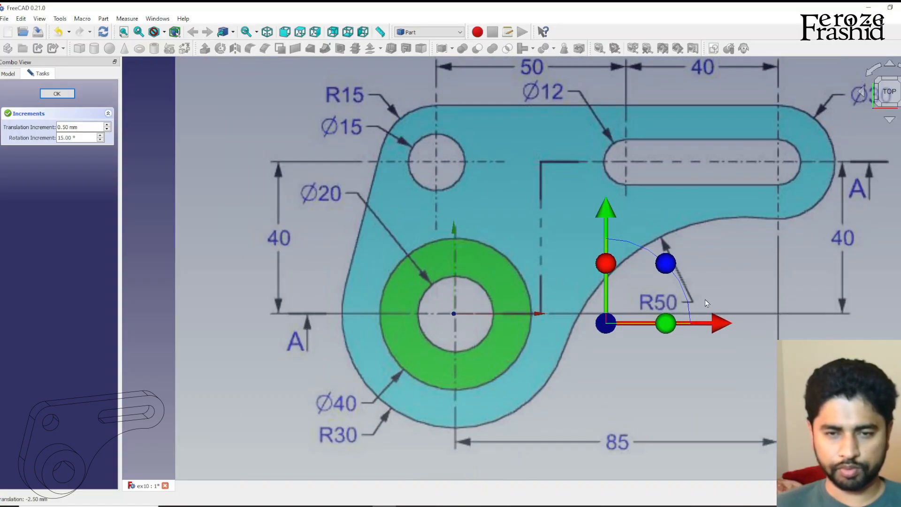
left_click_drag(717, 324, 715, 324)
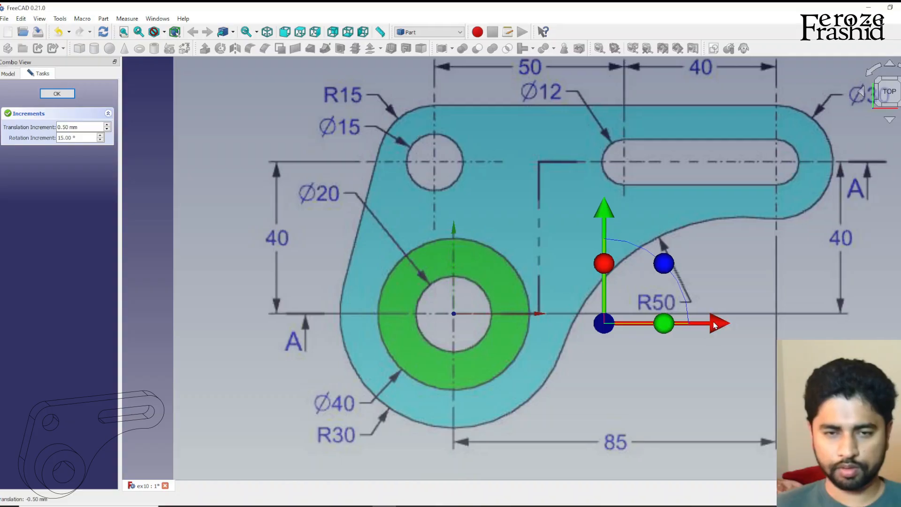
left_click(57, 94)
left_click(174, 195)
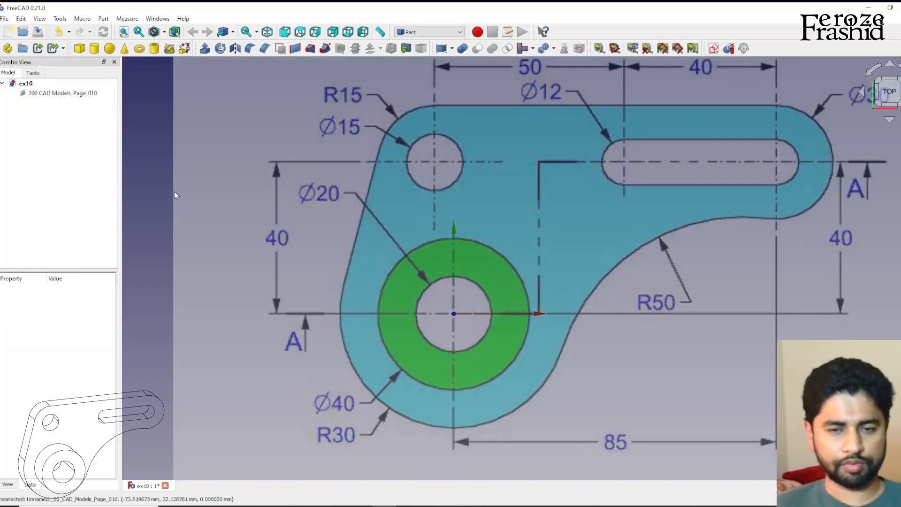
scroll(211, 193, "down", 1)
scroll(252, 196, "down", 1)
scroll(307, 244, "down", 1)
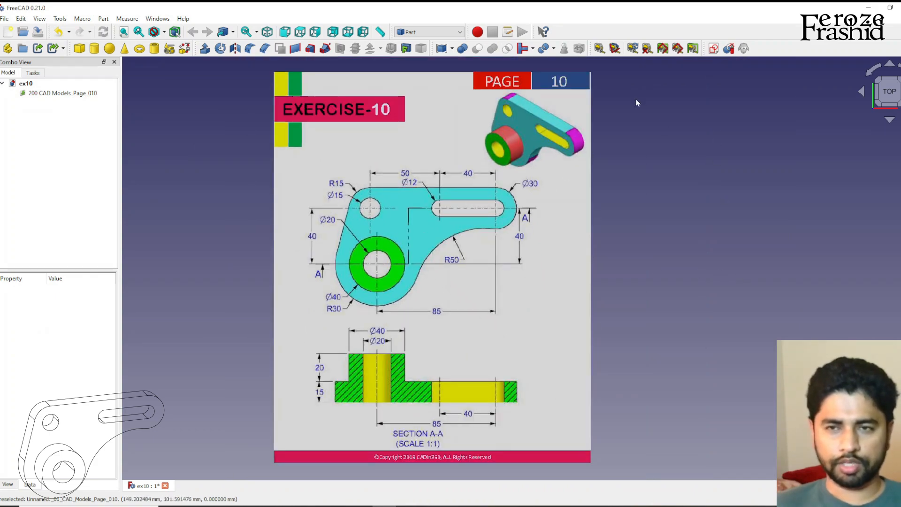
- Start a new XY-plane sketch and trace the Ø15 hole and Ø12 slot over the drawing
left_click(714, 47)
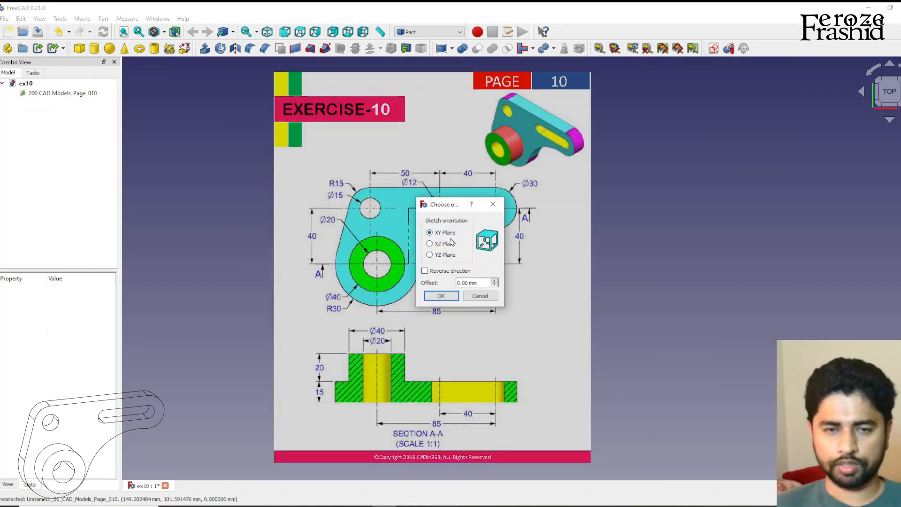
left_click(441, 298)
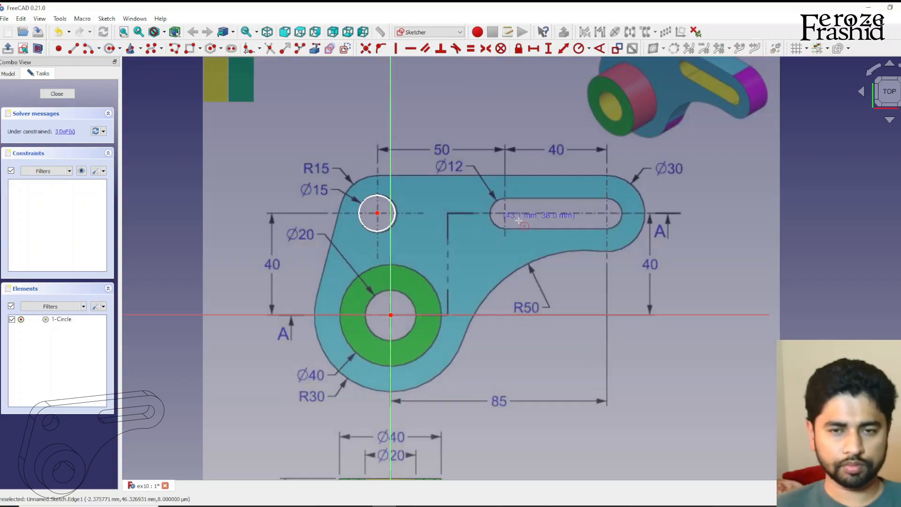
left_click(607, 214)
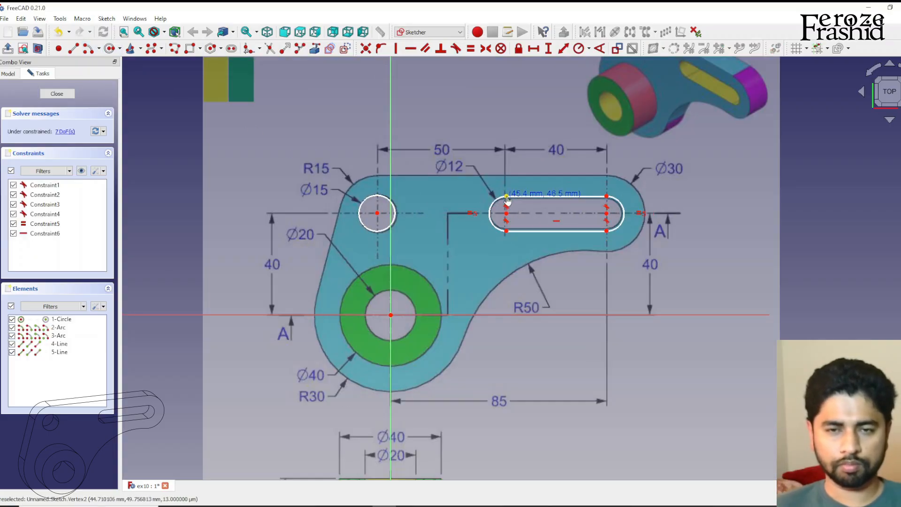
- Draw the R30 arc around the bore and the concave R50 arc joining it on the right
key("g")
key("c")
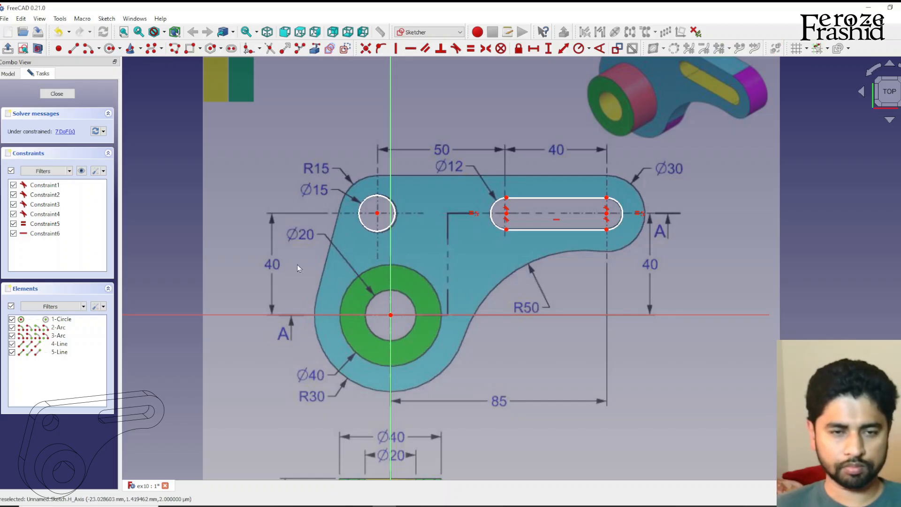
left_click(393, 315)
left_click(316, 311)
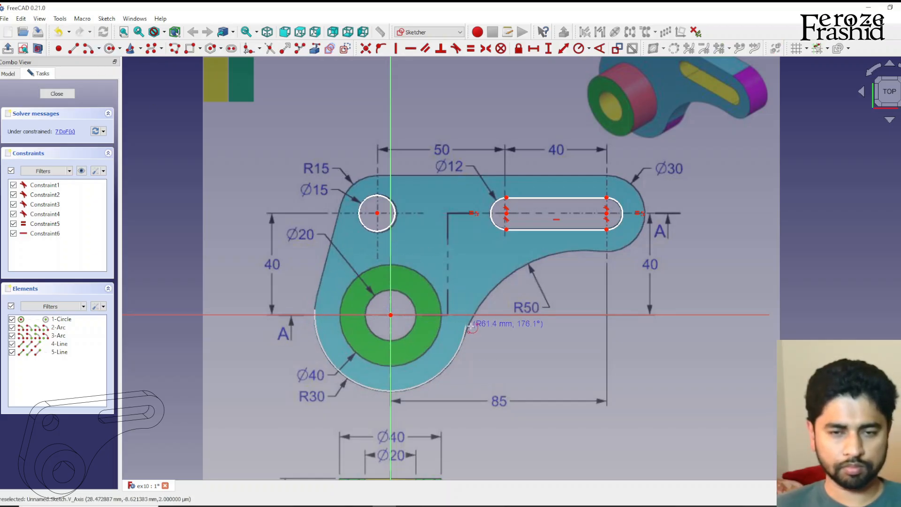
left_click(466, 327)
left_click(590, 388)
left_click(465, 328)
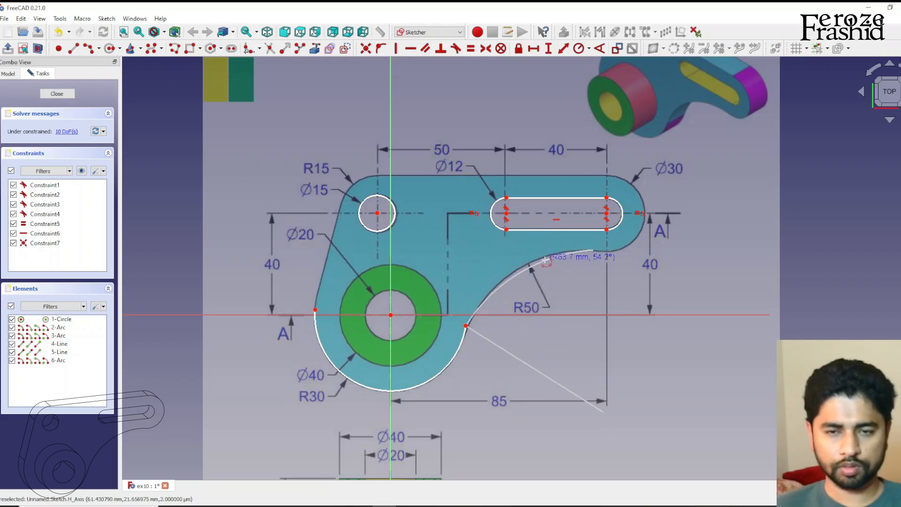
left_click(596, 250)
- Draw the R15 arc around the small hole and the Ø30 rounded end around the slot
left_click(109, 48)
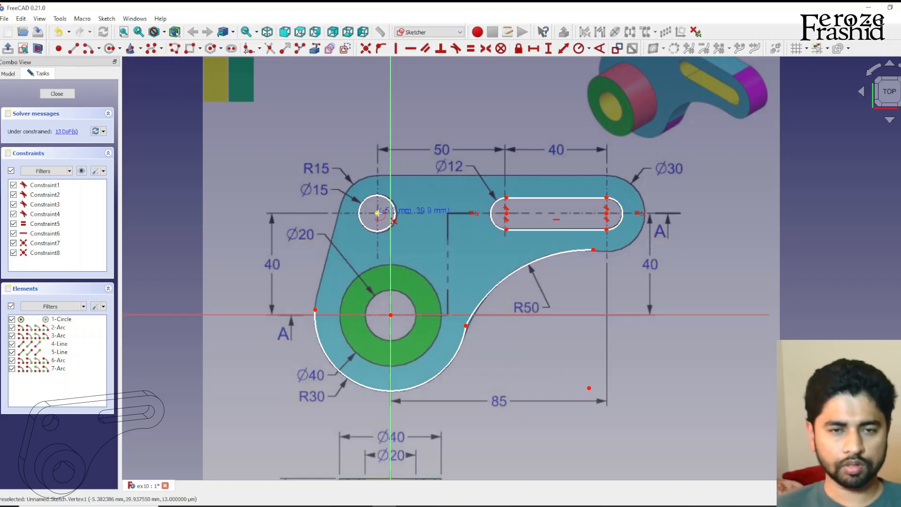
left_click(373, 176)
left_click(607, 213)
left_click(595, 249)
left_click(610, 175)
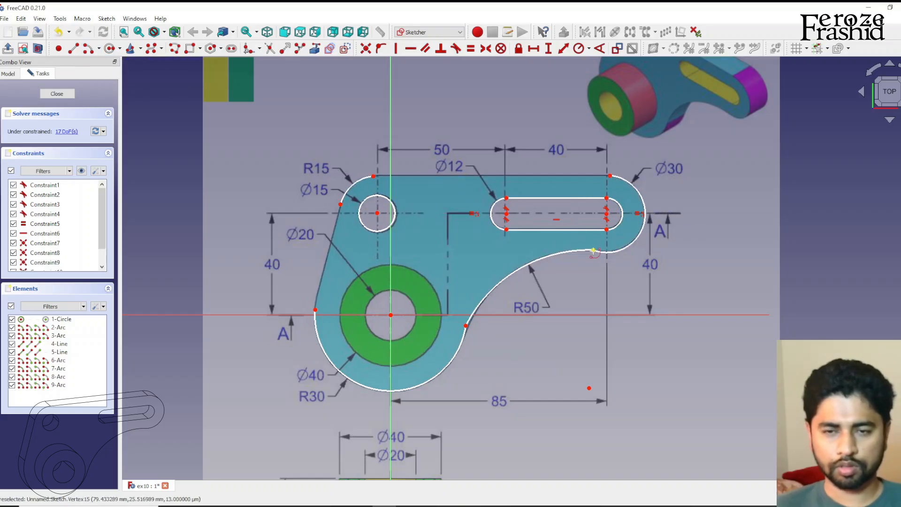
- Draw the left slanted line and the top horizontal line closing the outline
left_click(76, 49)
left_click(316, 308)
left_click(341, 205)
left_click(374, 176)
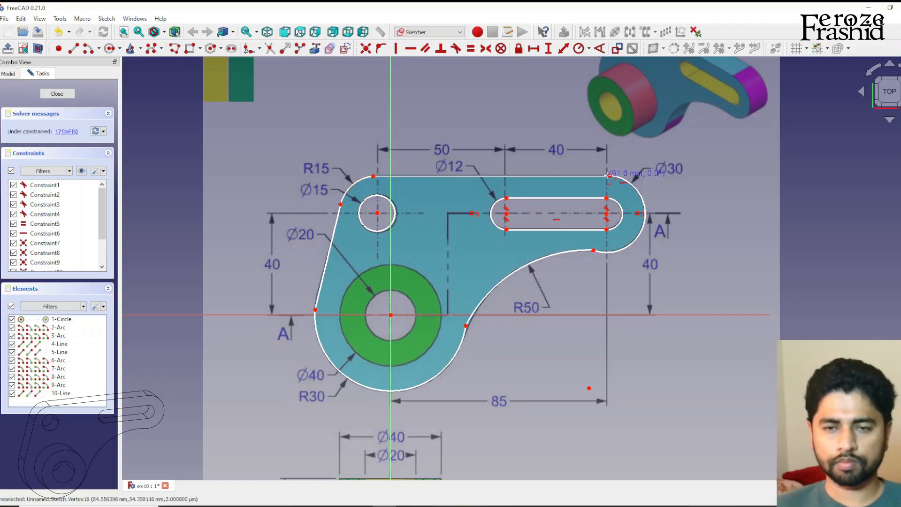
left_click(611, 175)
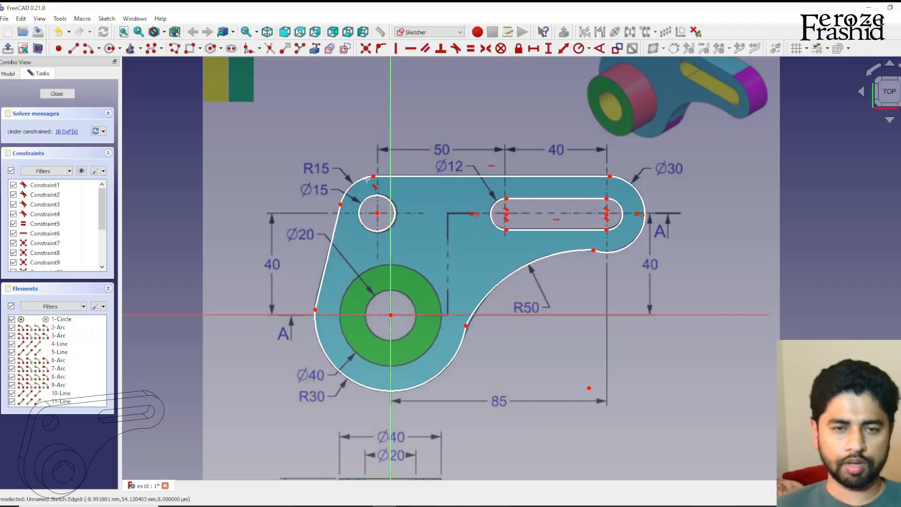
- Make all adjoining outline arcs and lines tangent to each other around the profile
left_click(366, 185)
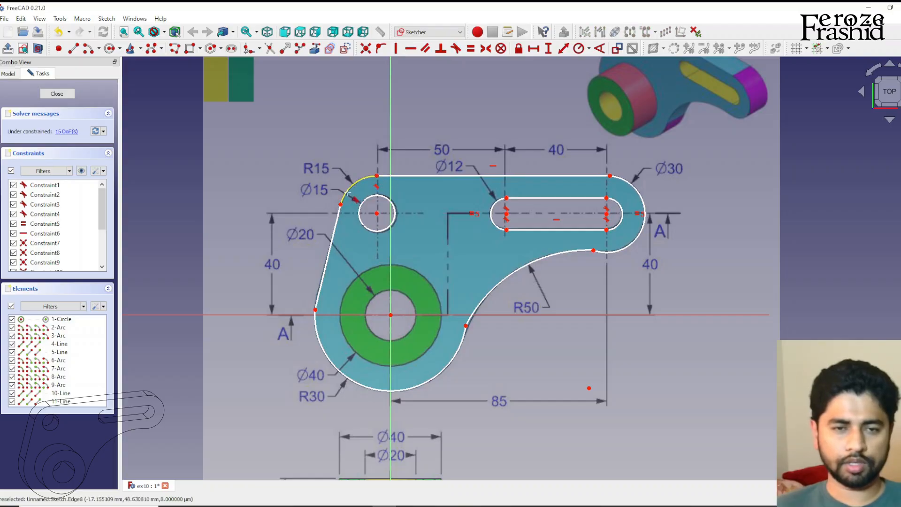
left_click(351, 192)
left_click(329, 253)
left_click(328, 260)
left_click(320, 323)
left_click(440, 345)
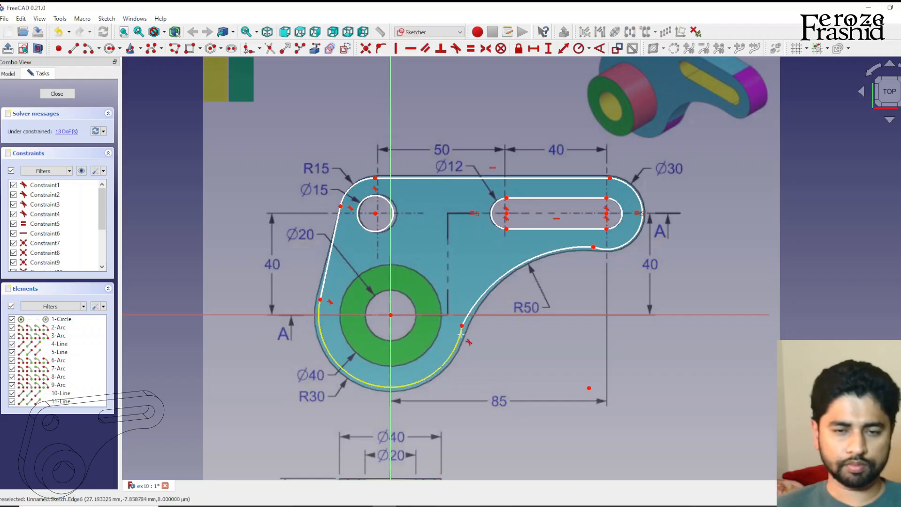
left_click(471, 320)
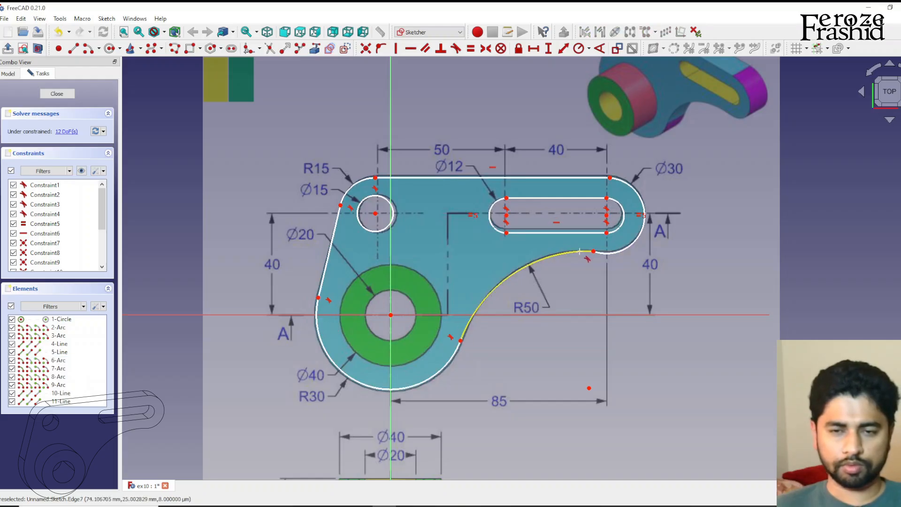
left_click(579, 252)
left_click(605, 255)
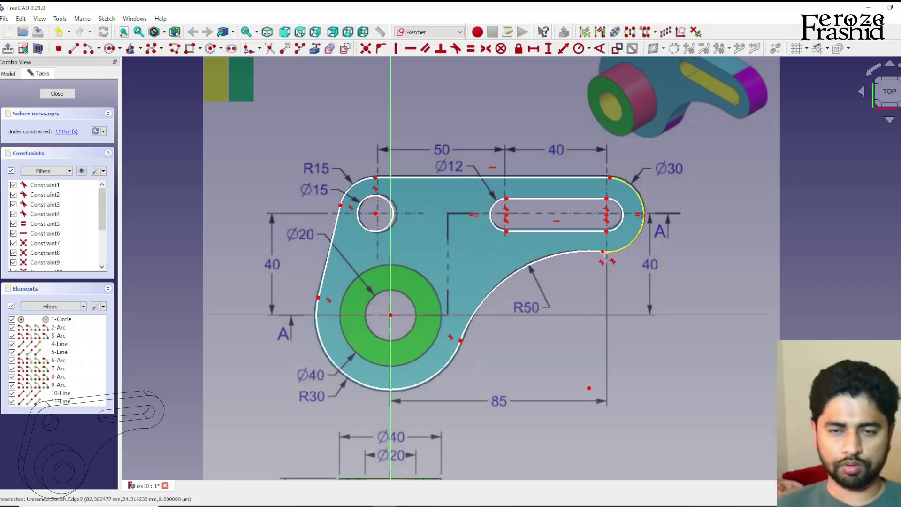
left_click(622, 185)
left_click(595, 177)
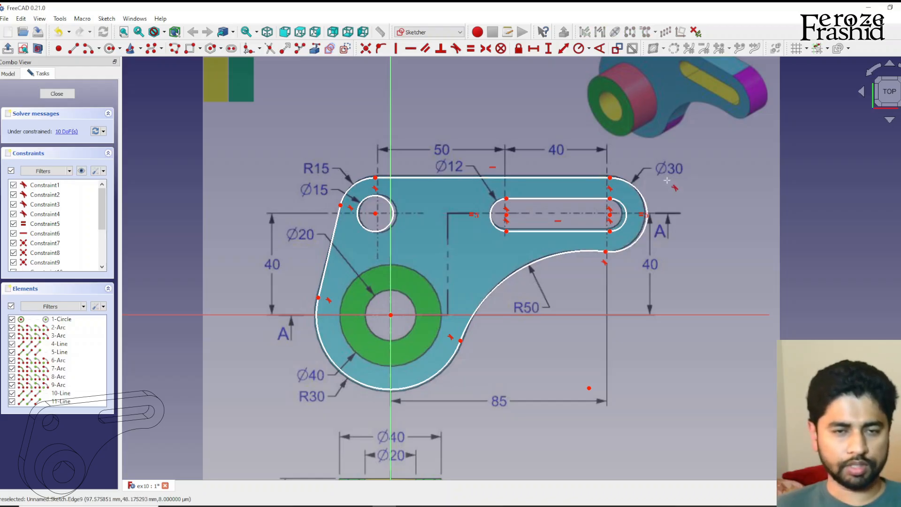
- Set the corner arc radius 15, the hole radius 15/2 and the lower arc radius 30 mm
left_click(358, 189)
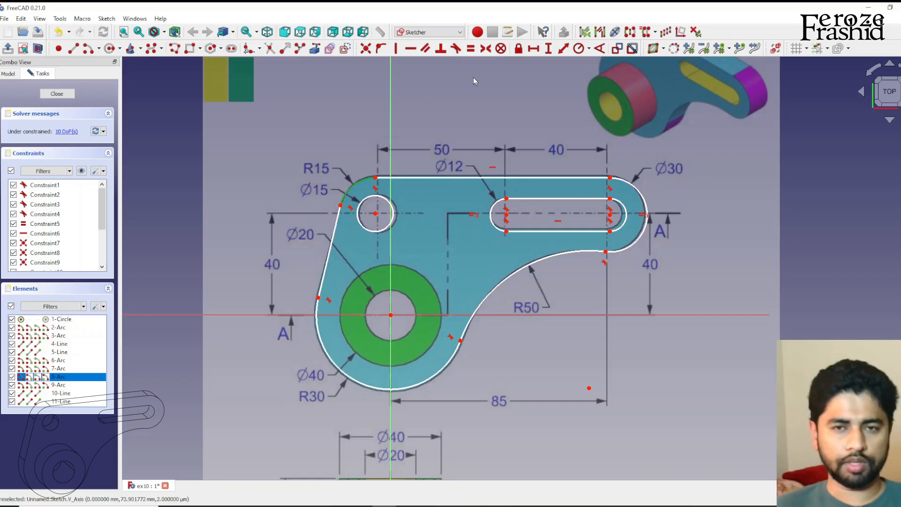
left_click(566, 48)
type("15")
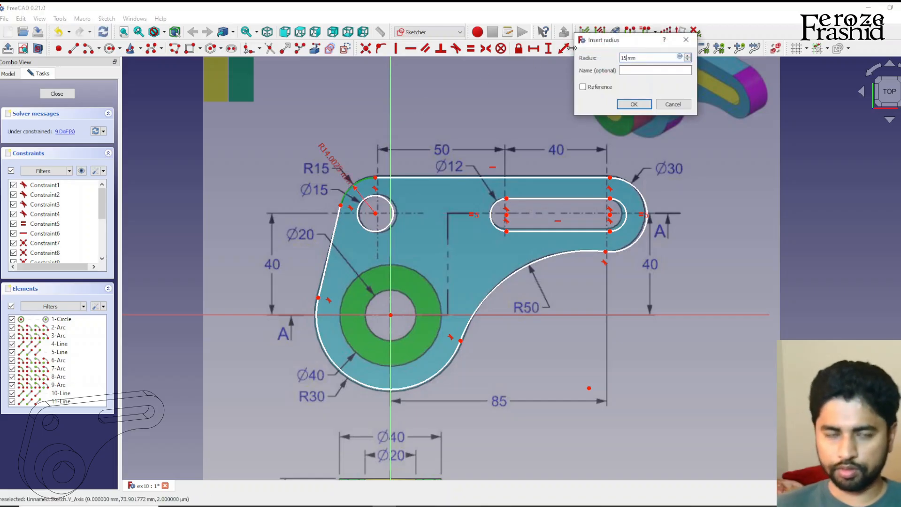
key("Return")
left_click(385, 201)
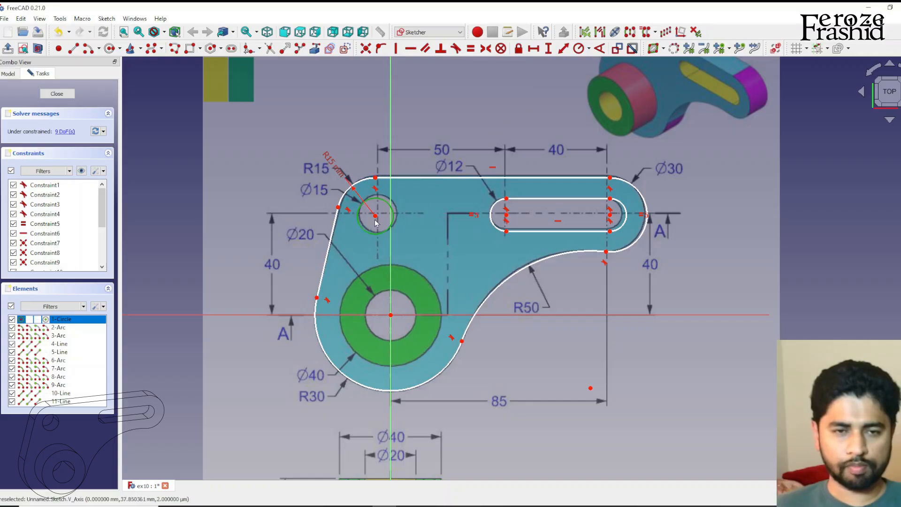
left_click(579, 48)
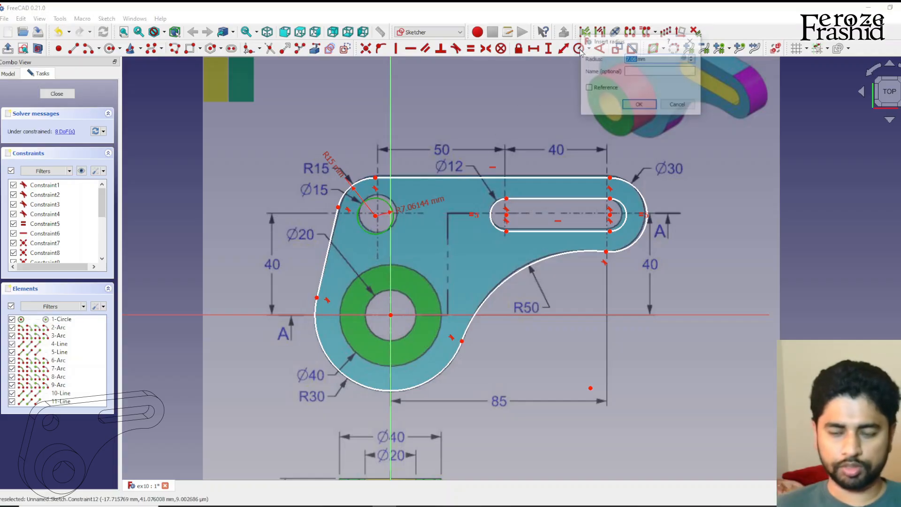
type("15/2")
key("Return")
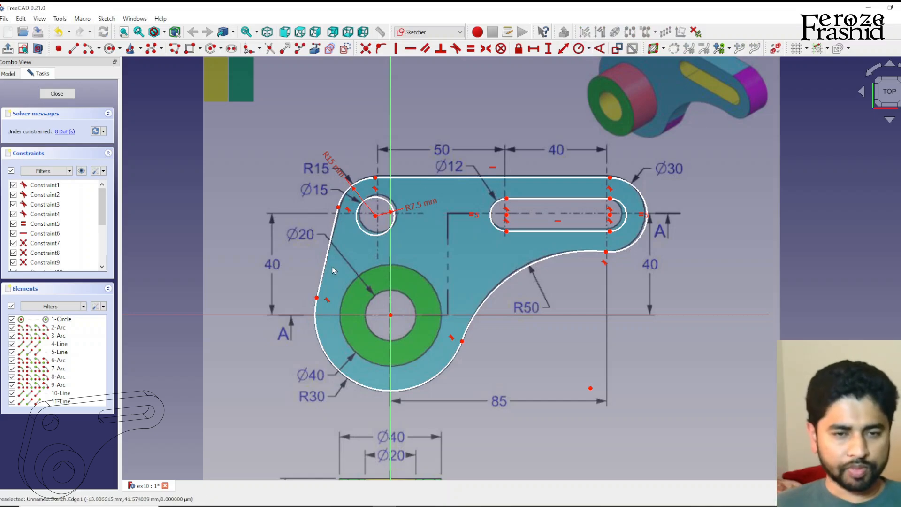
left_click(327, 350)
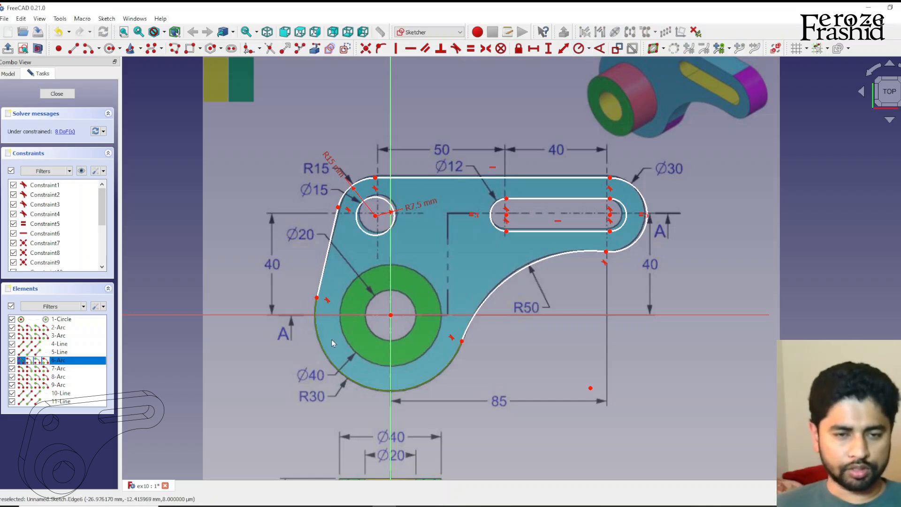
left_click(578, 48)
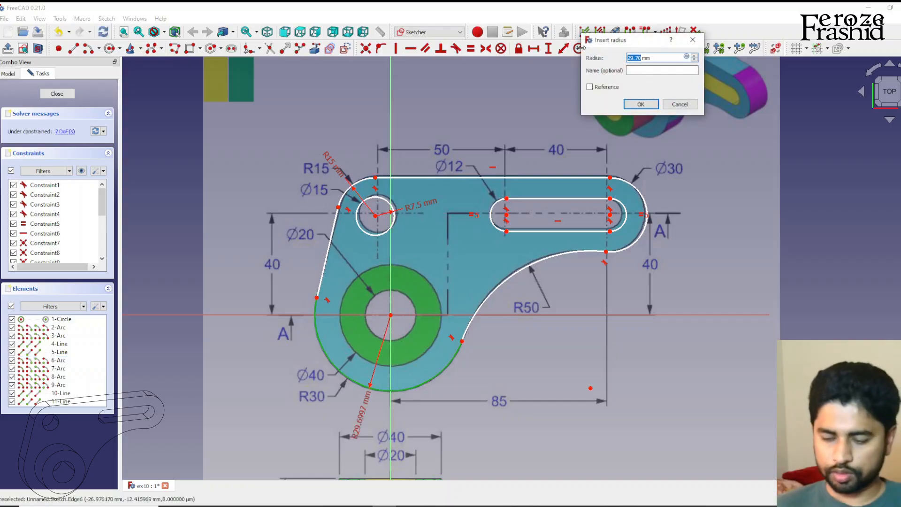
type("30")
key("Return")
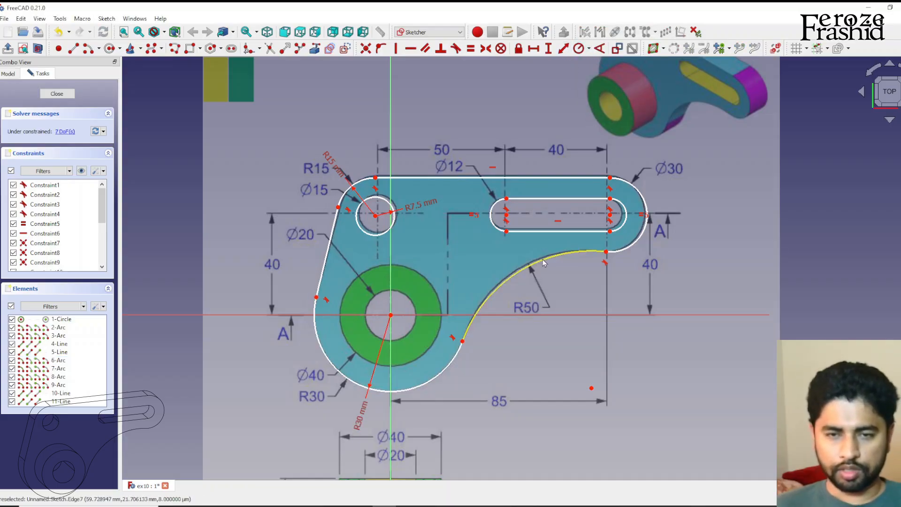
- Set the concave arc radius 50, the right end radius 15 and the slot end radius 6 mm
left_click(543, 259)
left_click(580, 48)
type("5")
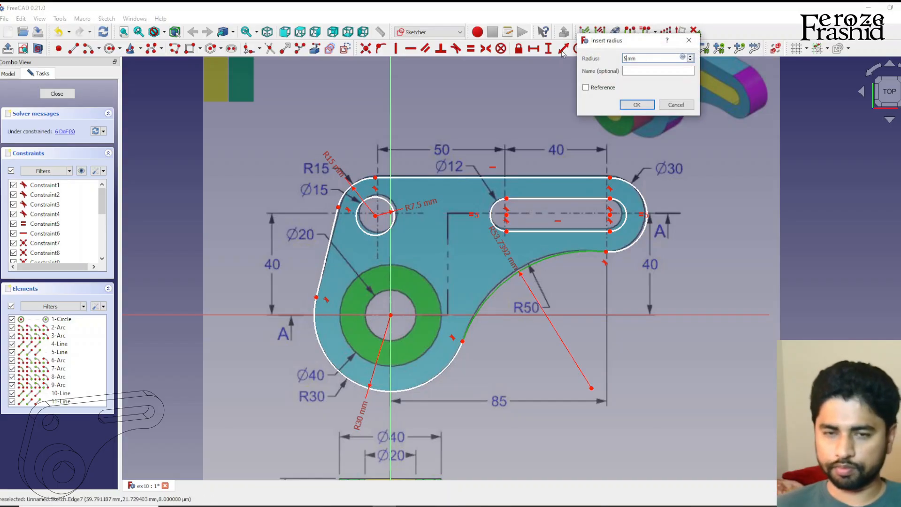
type("0")
key("Return")
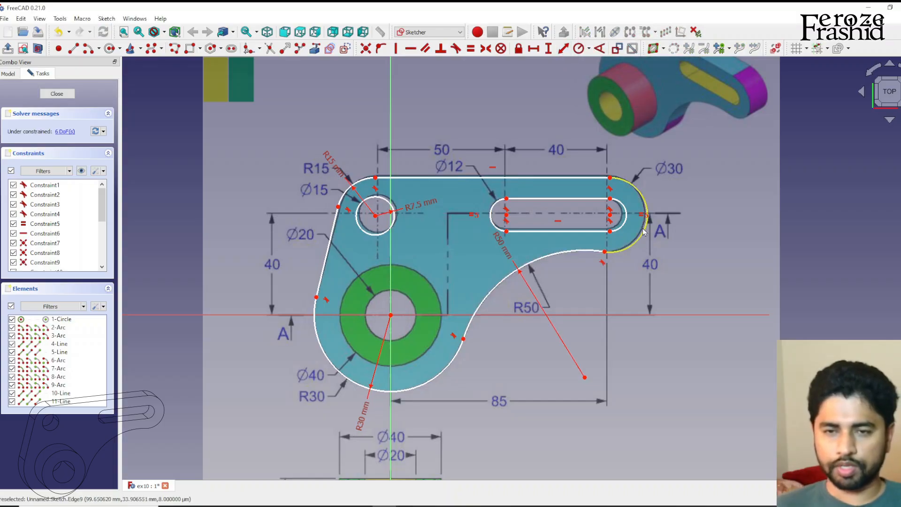
left_click(643, 228)
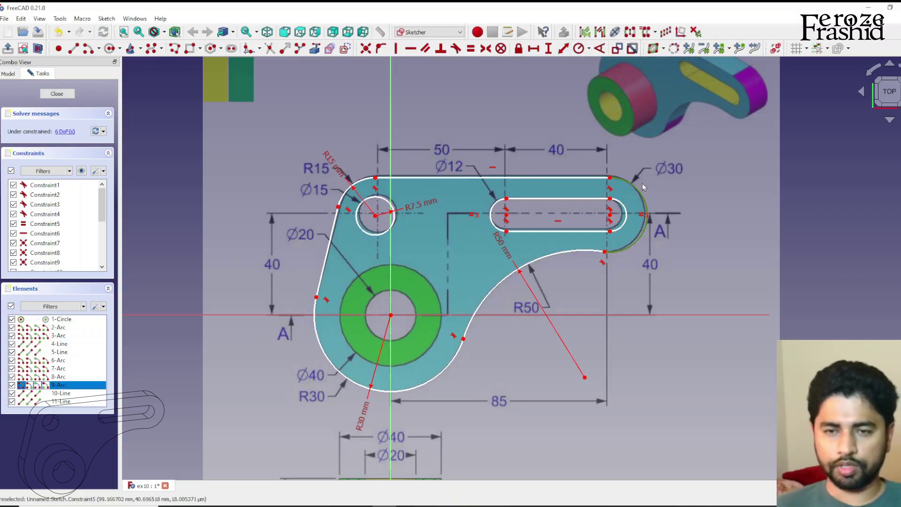
left_click(579, 49)
key("Return")
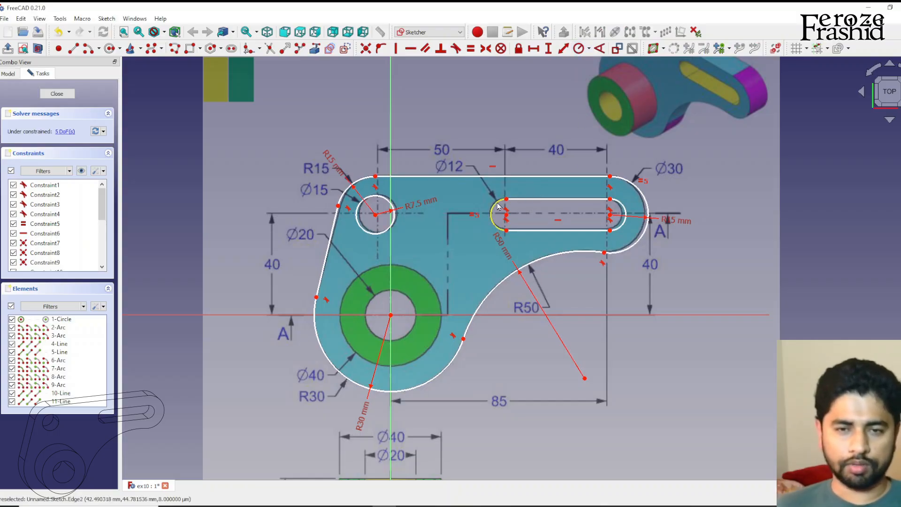
left_click(498, 206)
left_click(579, 50)
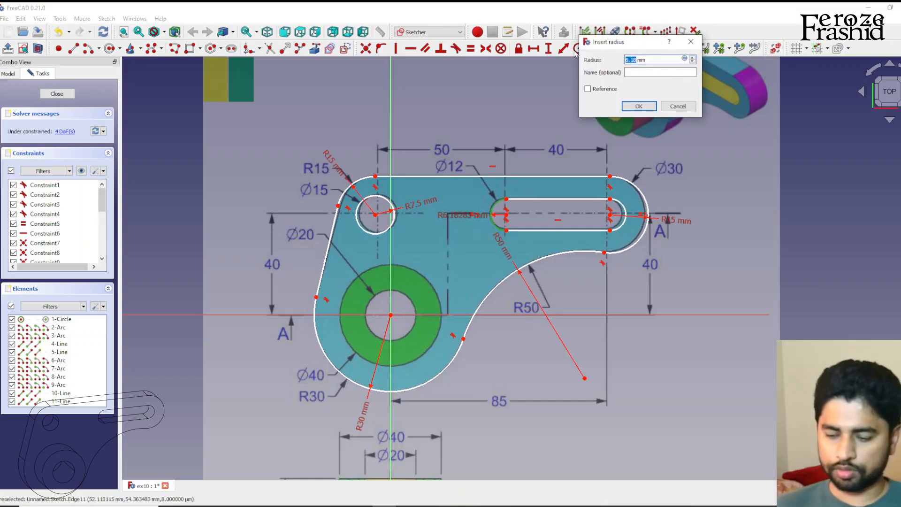
key("Return")
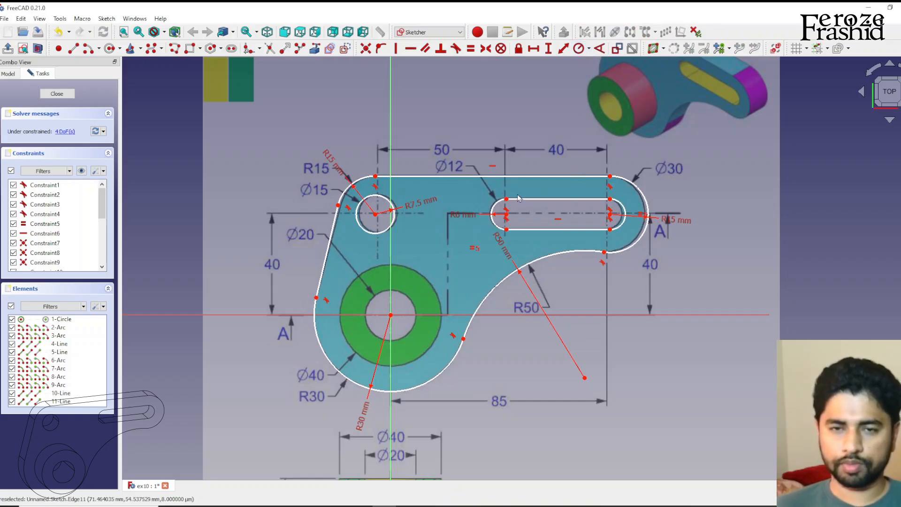
- Give the slot's top line a 40 mm horizontal length
left_click(517, 200)
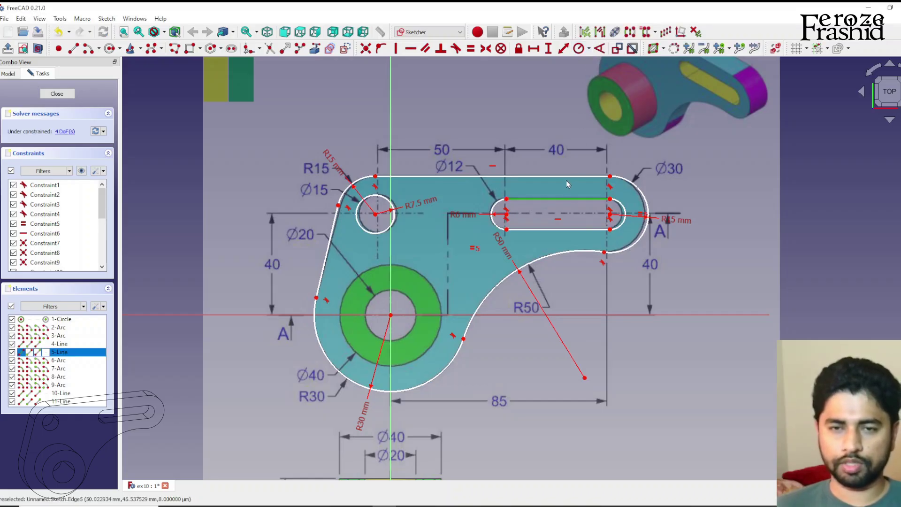
left_click(534, 49)
key("Return")
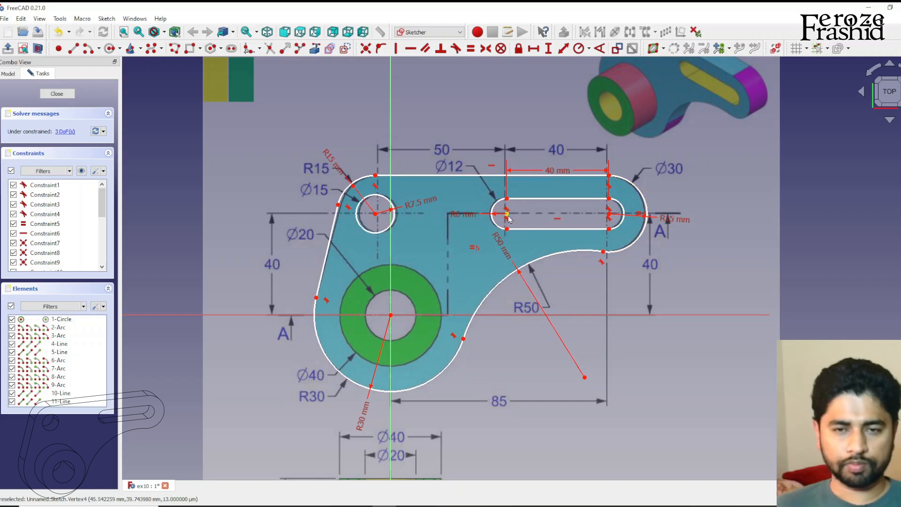
left_click_drag(508, 217, 506, 215)
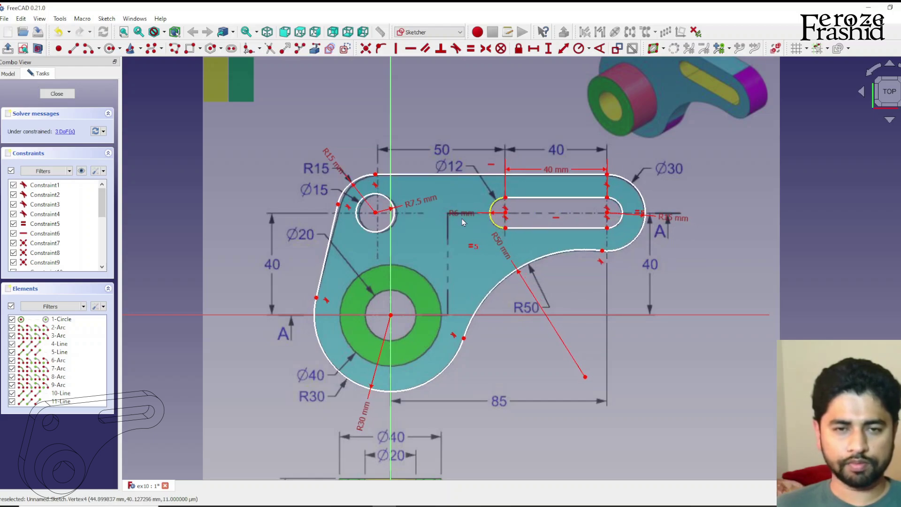
- Add the 50 mm hole-to-slot and 85 mm boss-to-right-end distances, fully constraining the sketch, and close it
left_click(377, 217)
left_click(505, 215)
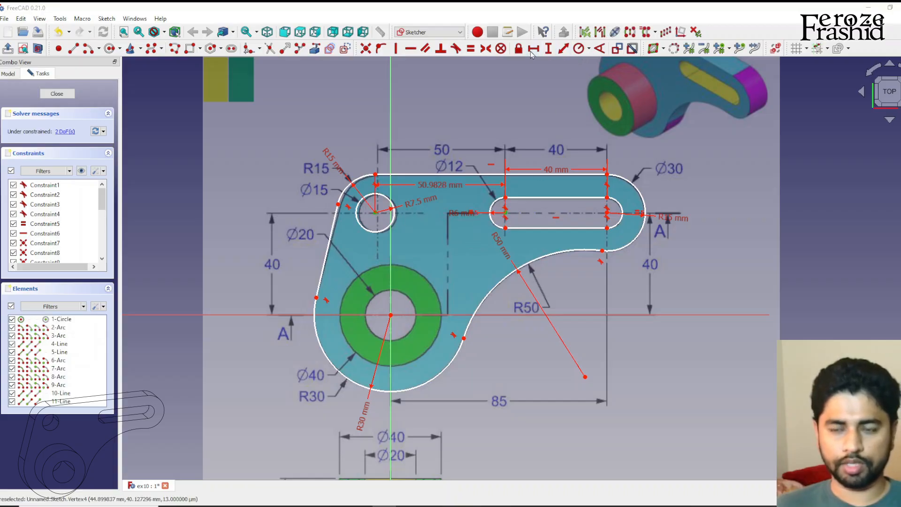
left_click(534, 47)
key("Return")
left_click(493, 204)
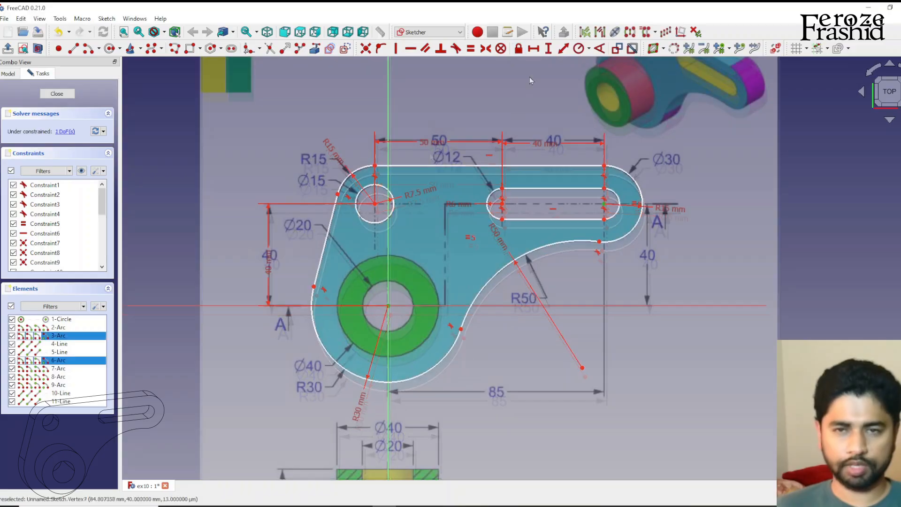
left_click(533, 50)
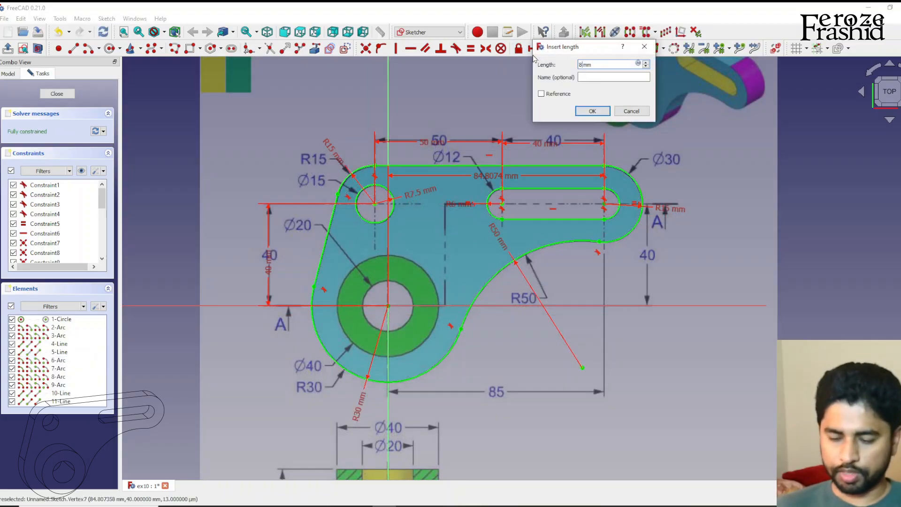
key("Return")
left_click(464, 185)
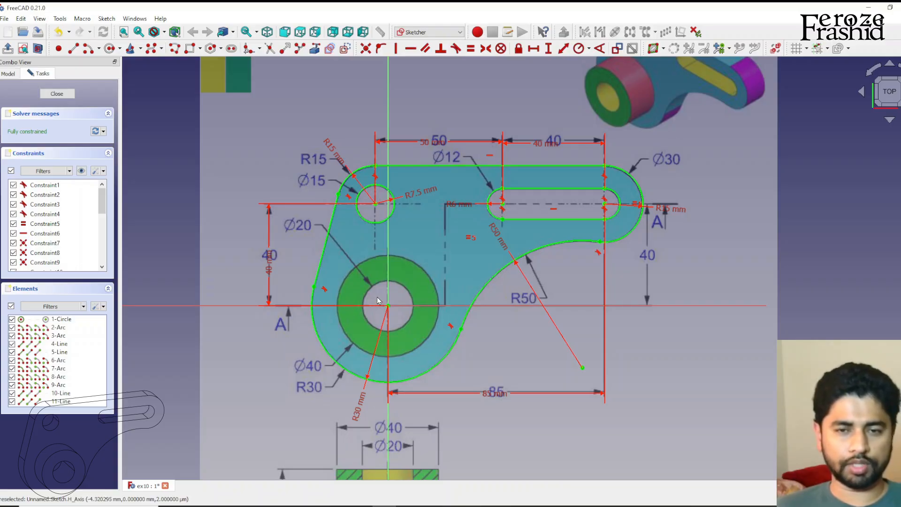
left_click(56, 94)
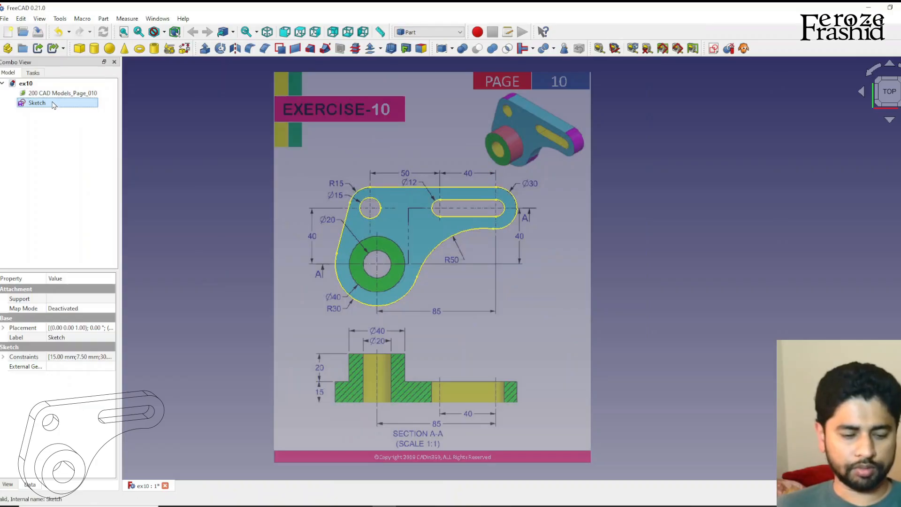
- Rename the sketch sksBase and extrude it 15 mm into a solid
key("F2")
type("sksBase")
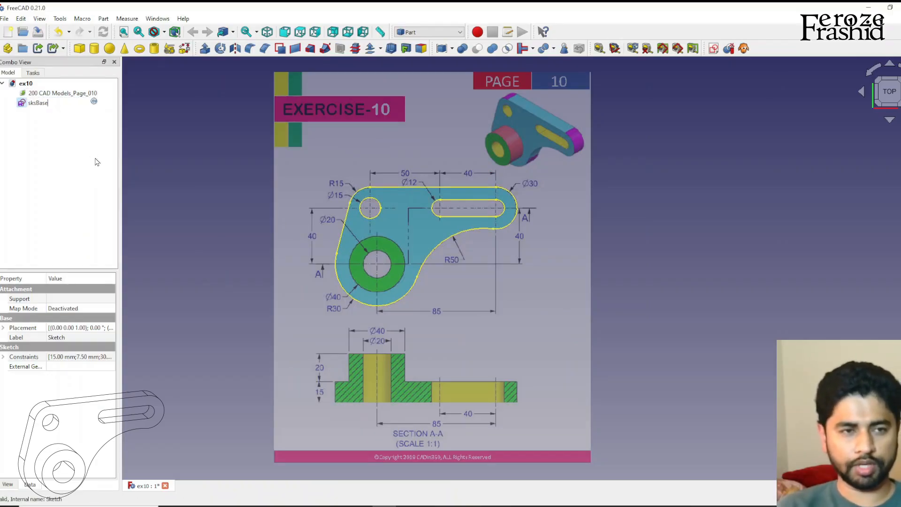
key("Return")
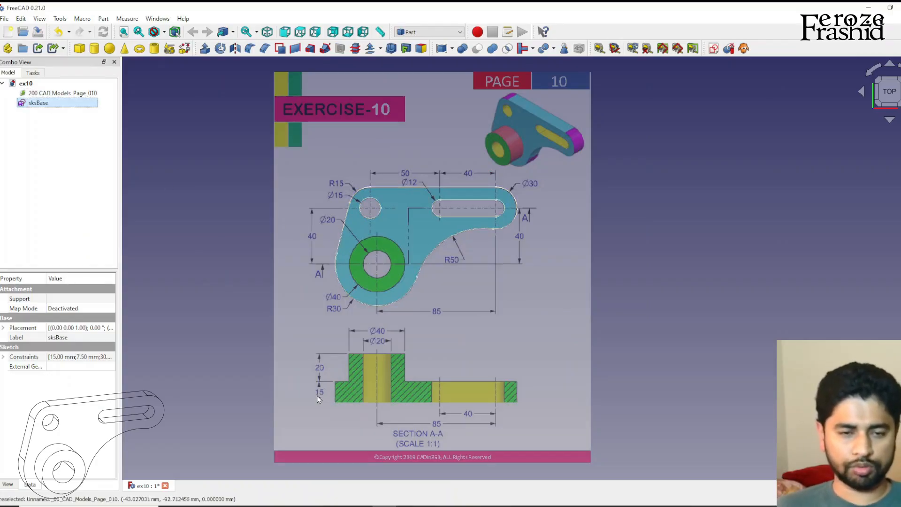
scroll(318, 399, "up", 3)
scroll(316, 396, "down", 1)
scroll(316, 396, "down", 1)
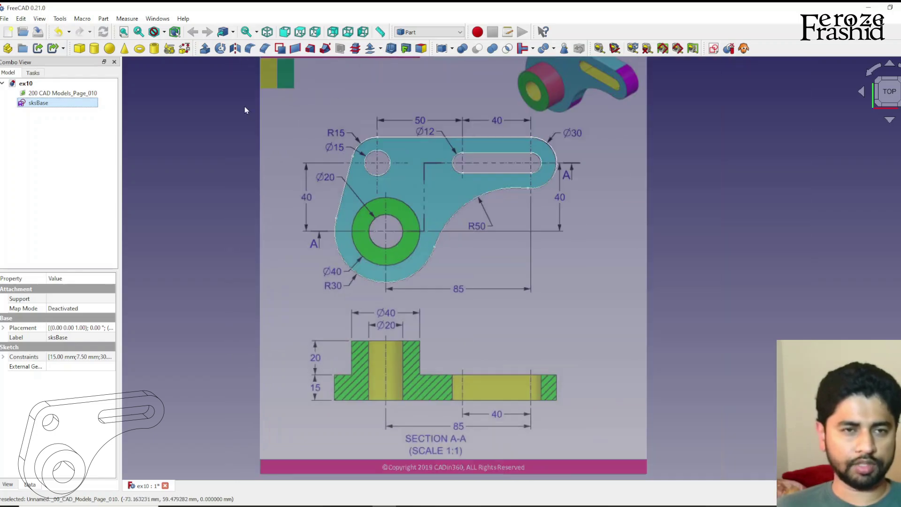
left_click(205, 48)
type("5")
key("Return")
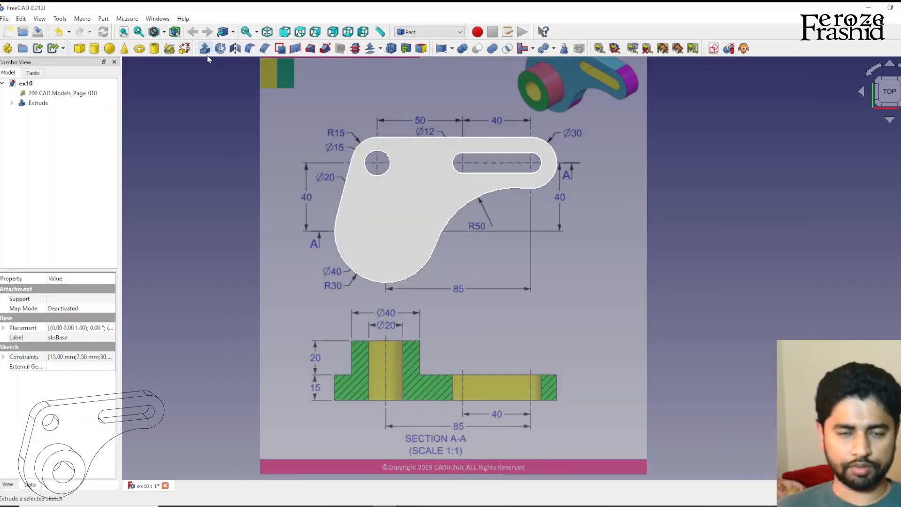
- Rename the extrusion feature to Base
left_click(39, 103)
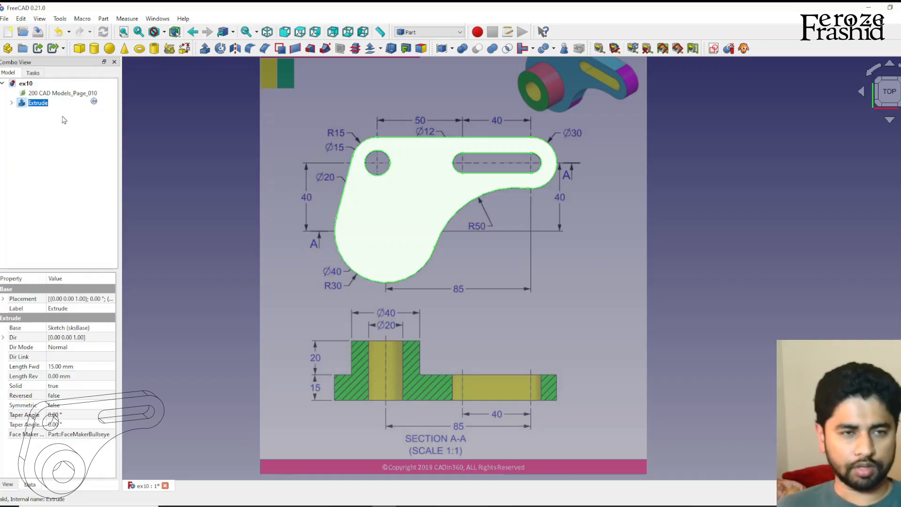
type("Base")
key("Return")
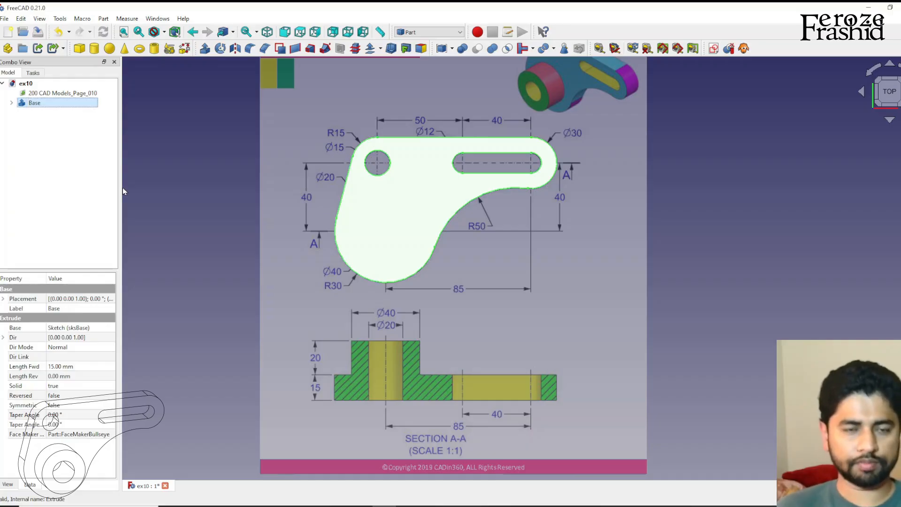
left_click(164, 191)
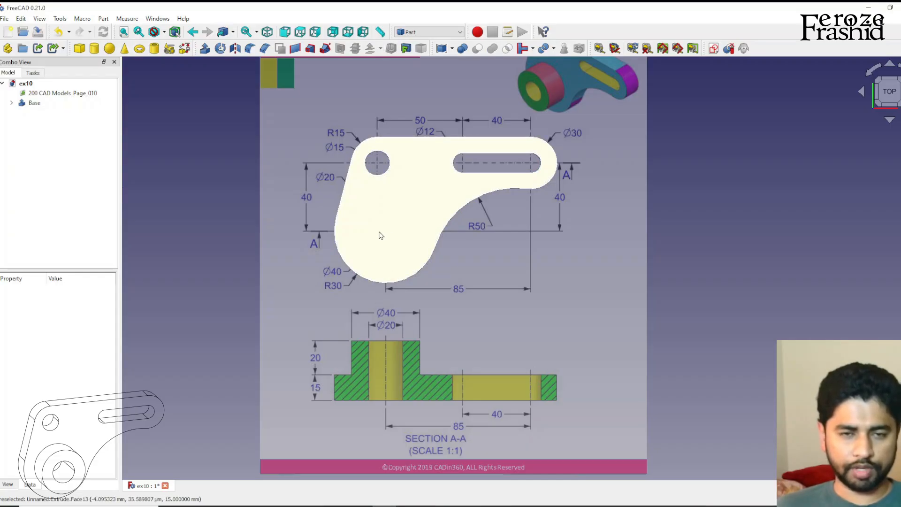
- Create a sketch on the plate's top face, then another on the XY plane offset 15 mm
left_click(389, 220)
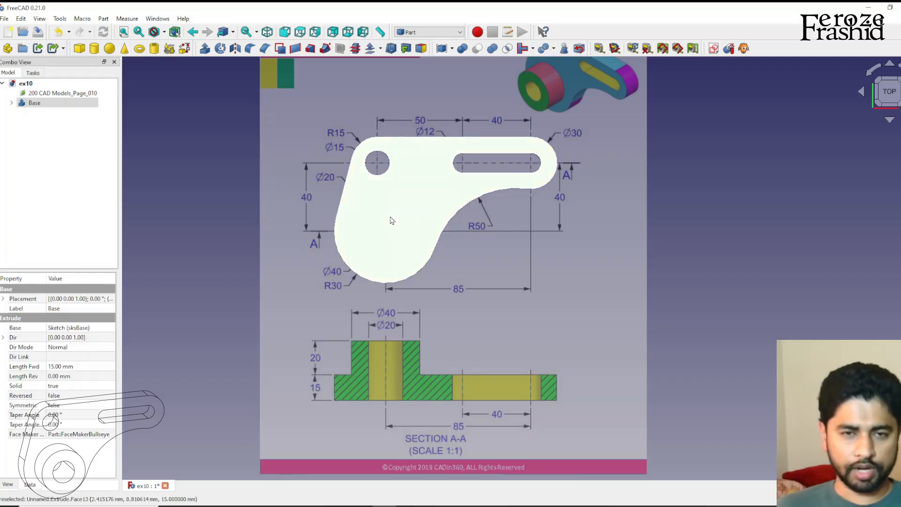
left_click(715, 48)
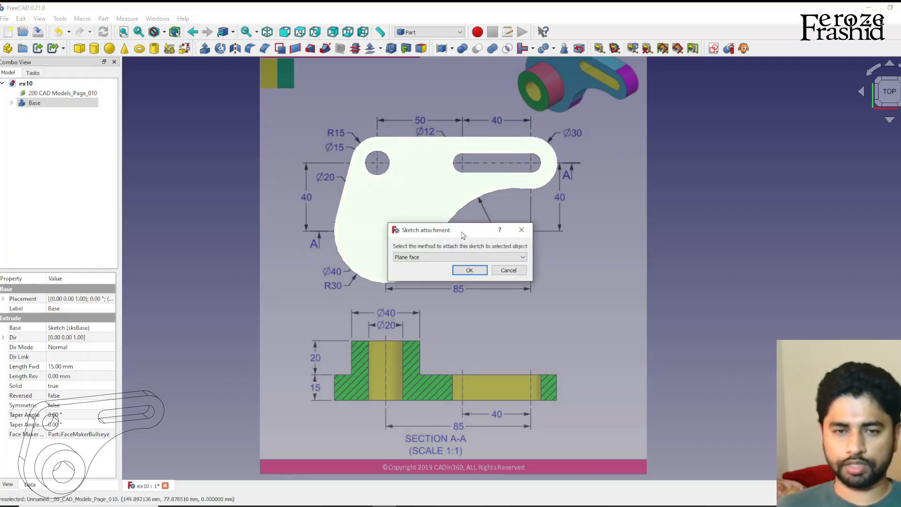
left_click(470, 271)
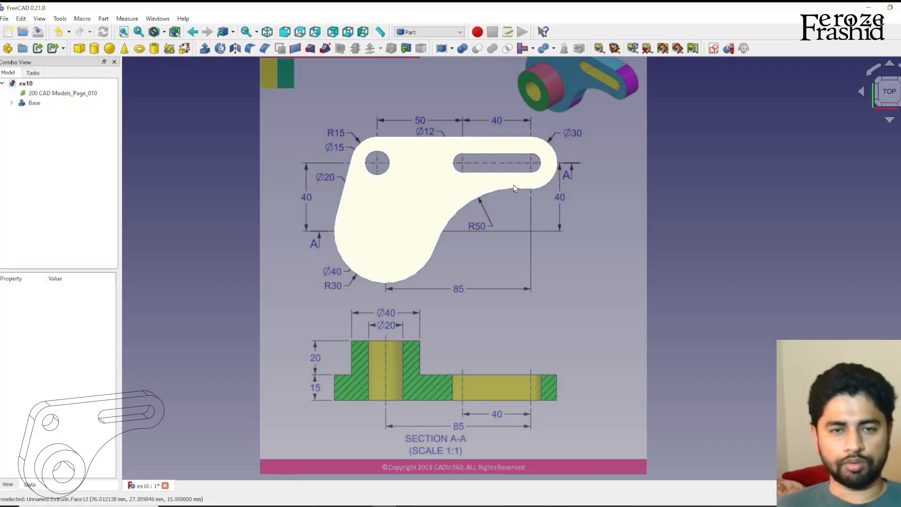
left_click(714, 48)
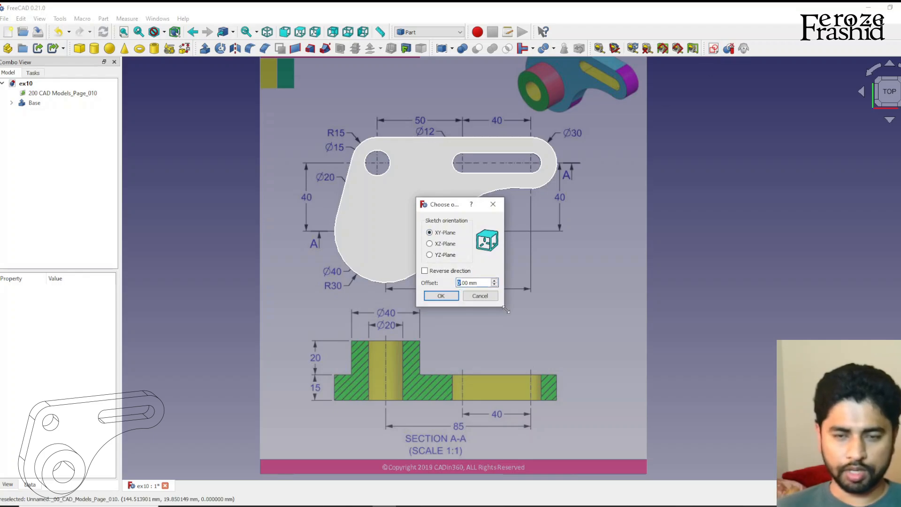
left_click(442, 295)
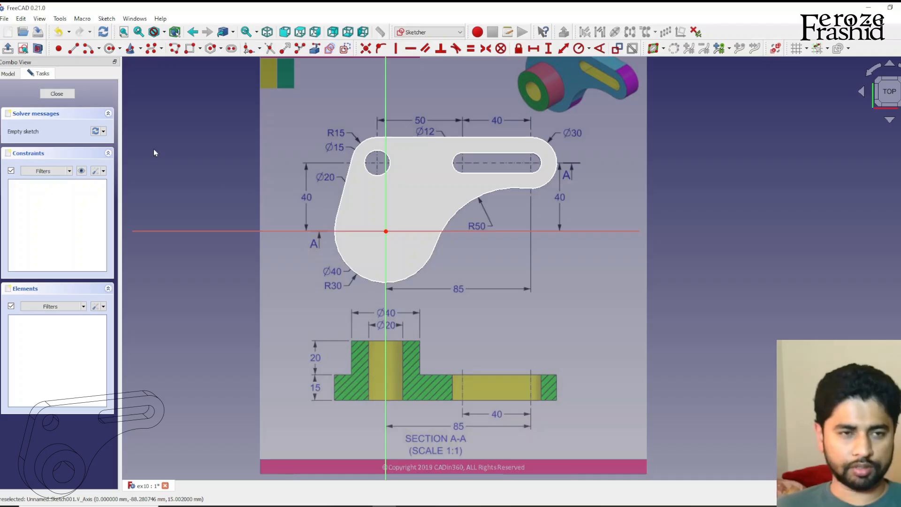
- Leave the empty sketch and start a new XY-plane sketch at zero offset showing the full body
left_click(56, 94)
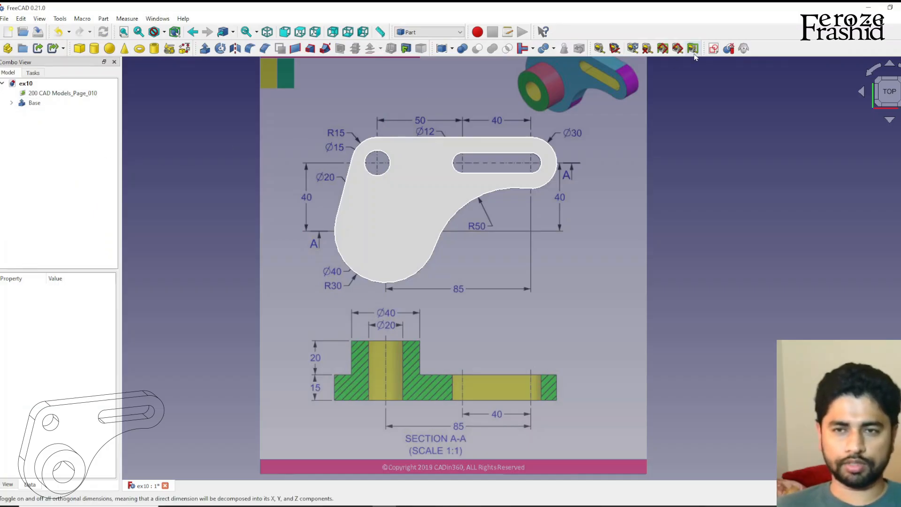
left_click(713, 49)
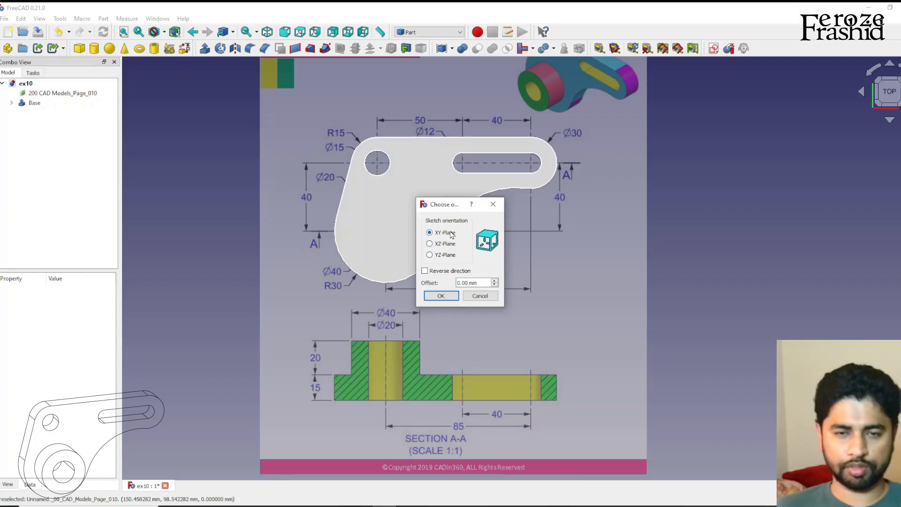
left_click(441, 296)
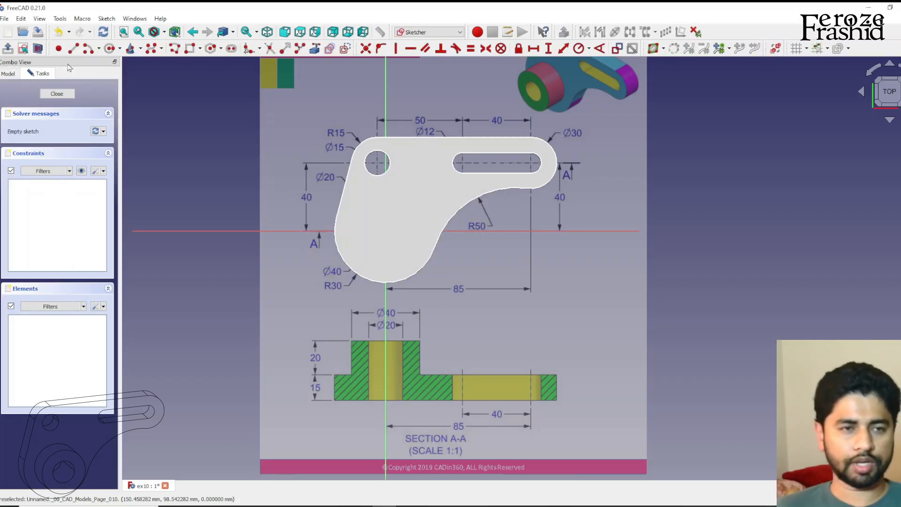
left_click(38, 48)
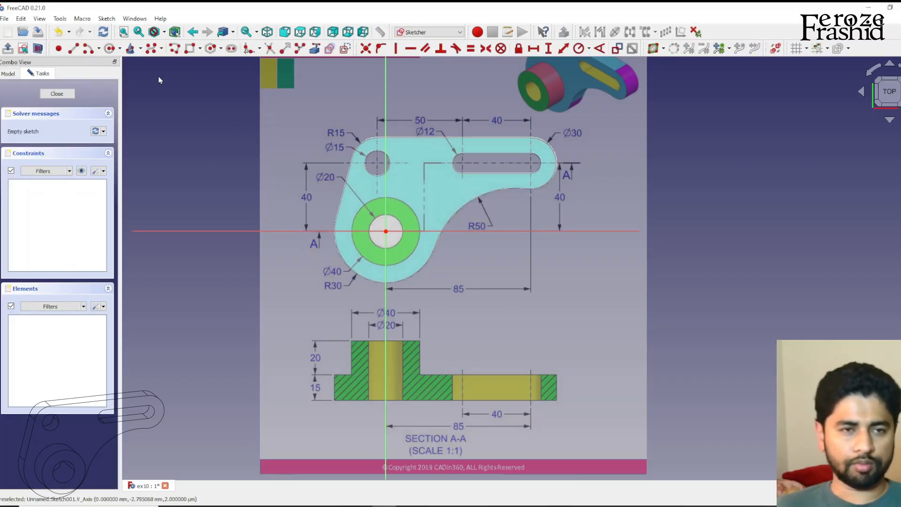
- Draw two concentric circles centred on the origin
left_click(109, 48)
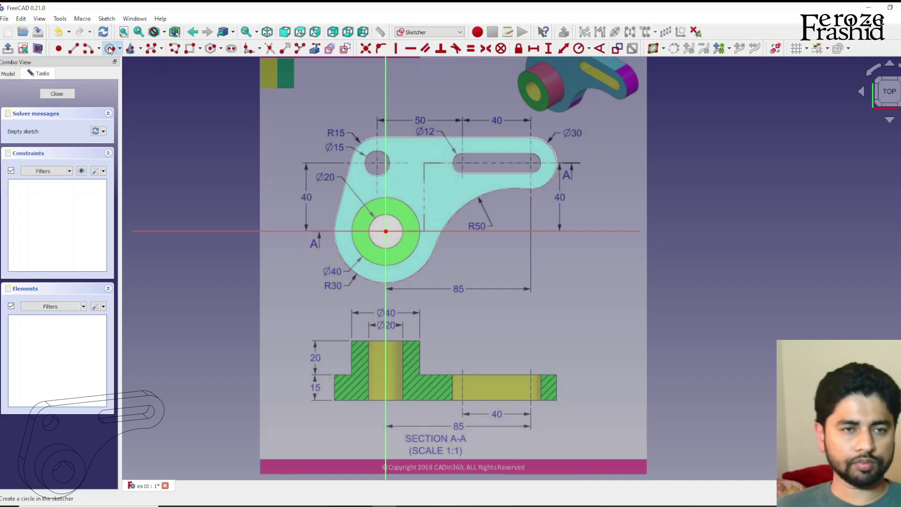
left_click(386, 230)
left_click(394, 233)
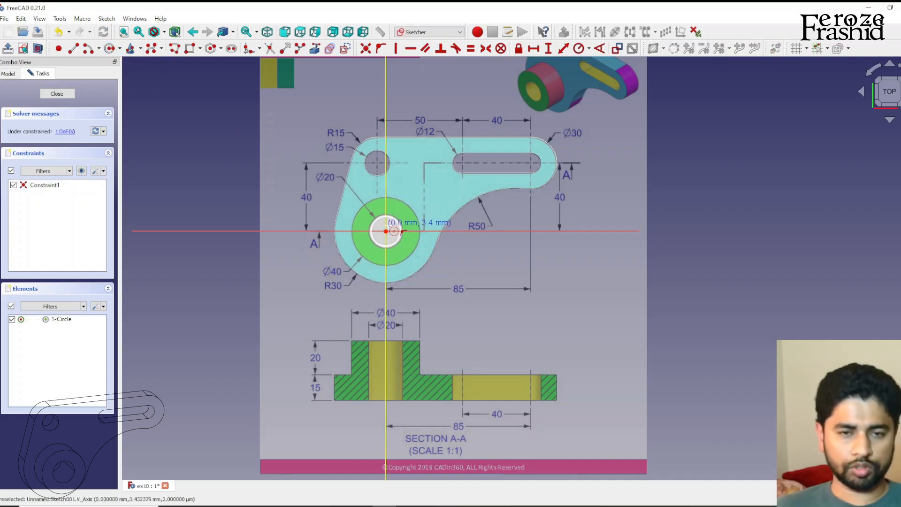
left_click(386, 231)
left_click(402, 203)
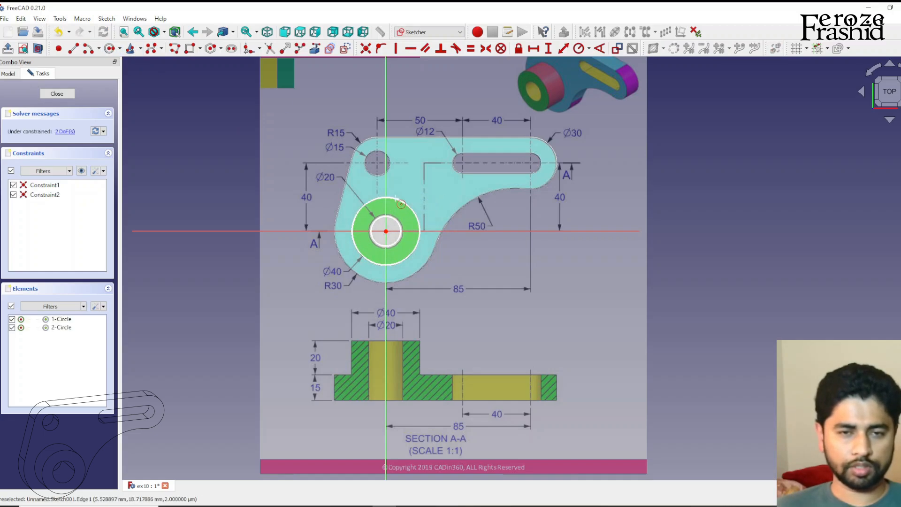
- Constrain the outer circle to radius 20 mm and the inner to 10 mm
left_click(383, 205)
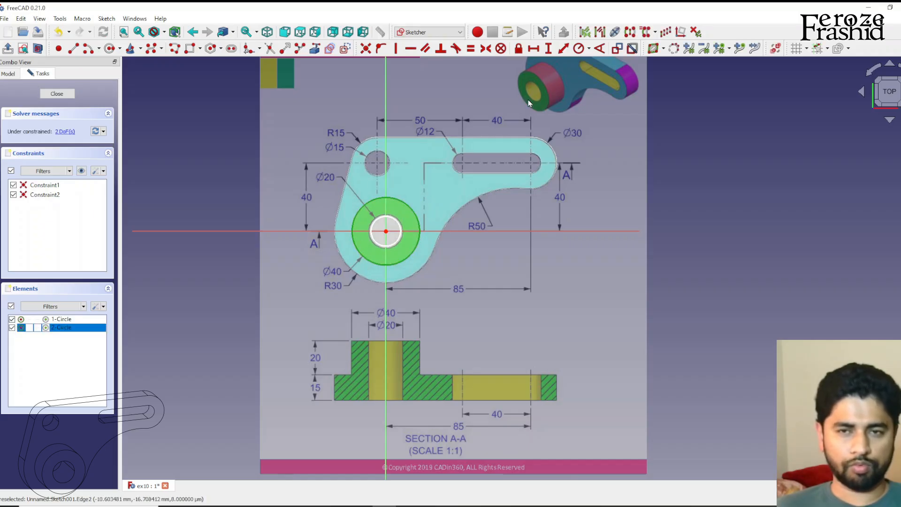
left_click(578, 48)
key("Return")
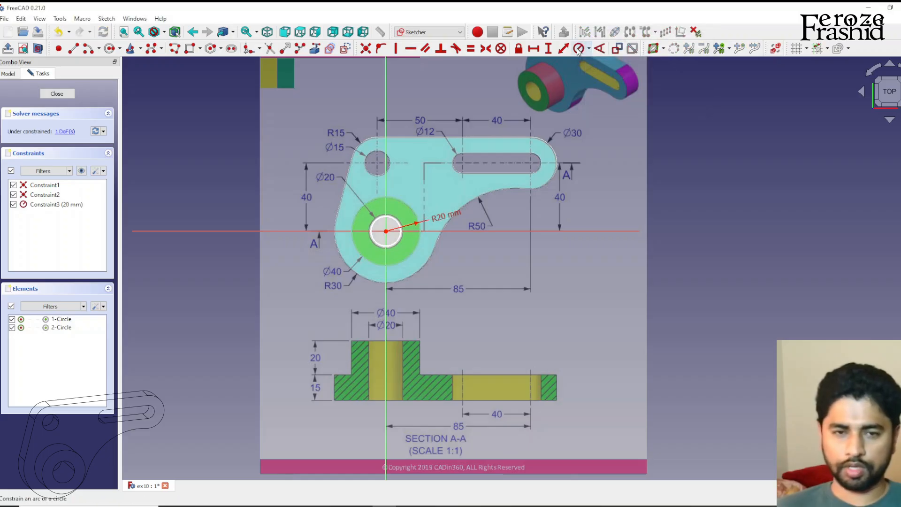
left_click(399, 230)
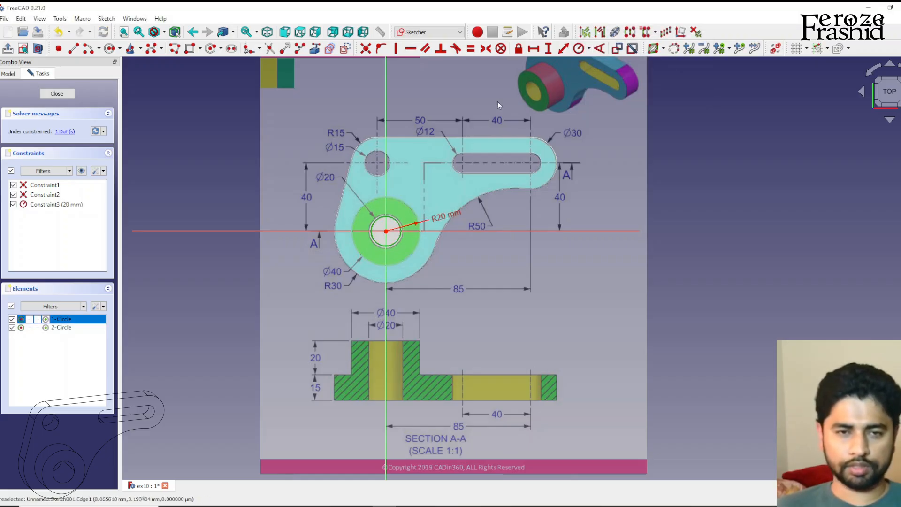
left_click(578, 48)
key("Return")
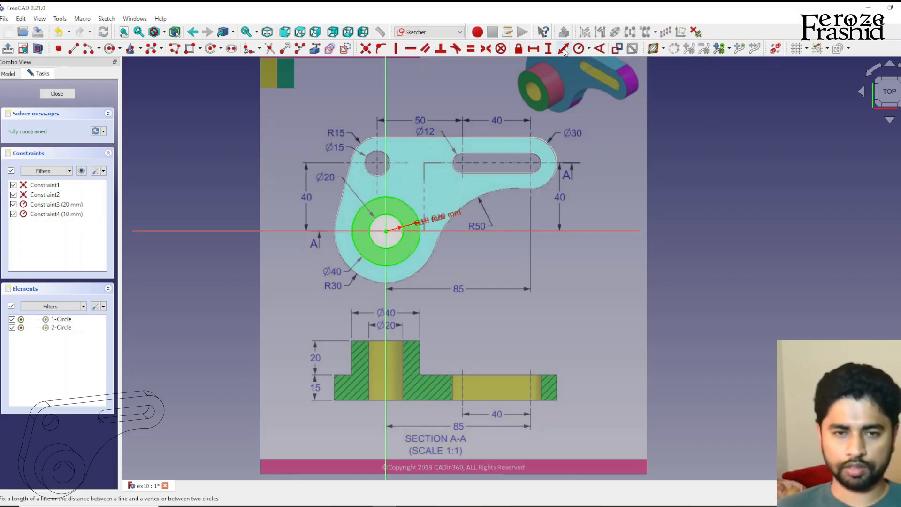
- Close the circle sketch, rename it sksCylinder and select it for extrusion
left_click(58, 94)
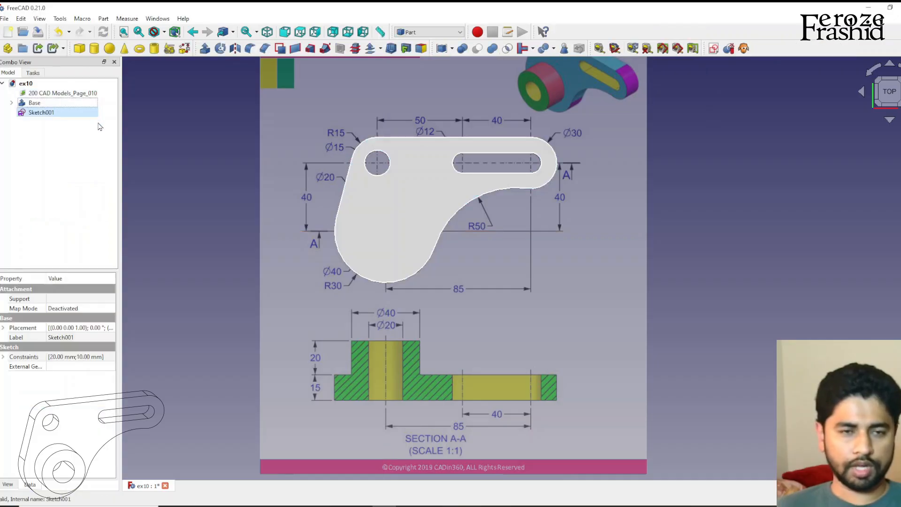
key("space")
key("F2")
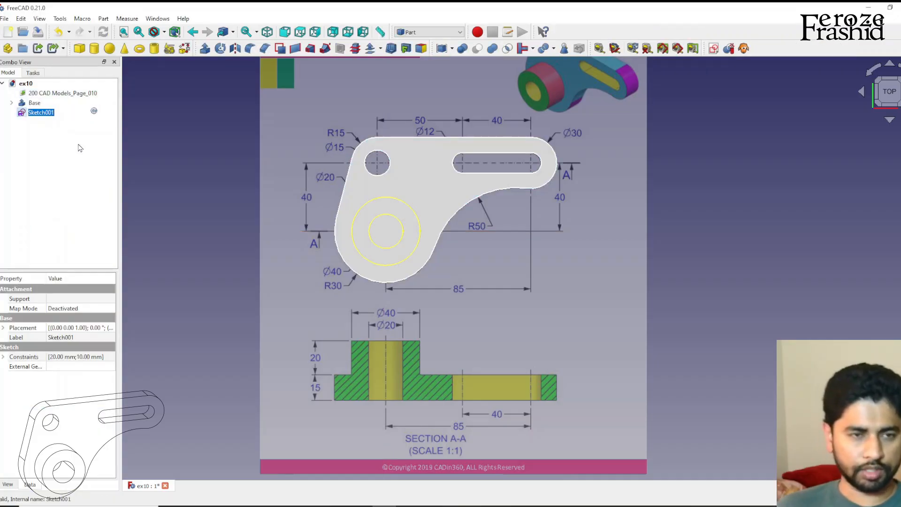
type("sksCylinder")
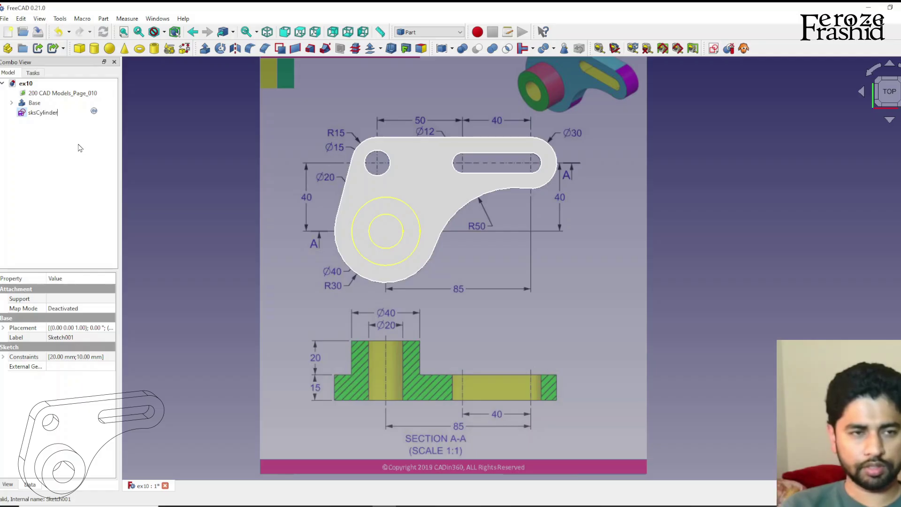
key("Return")
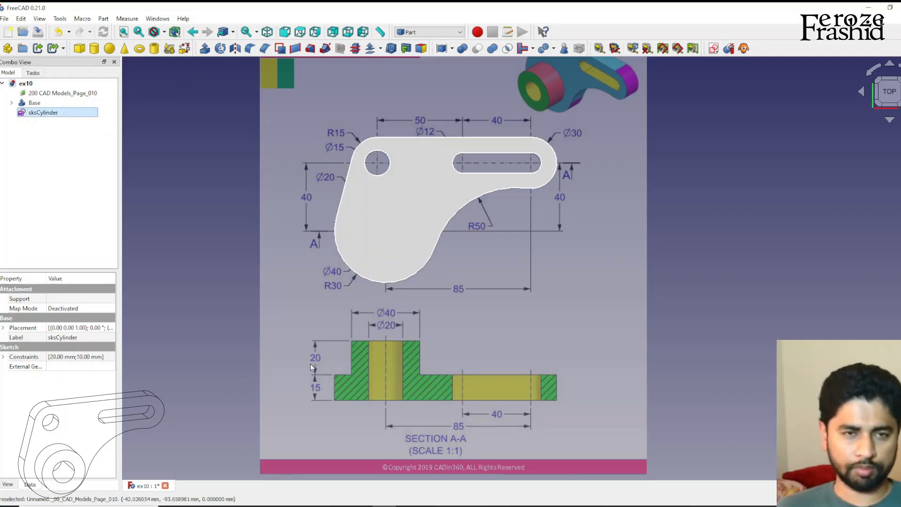
left_click(205, 48)
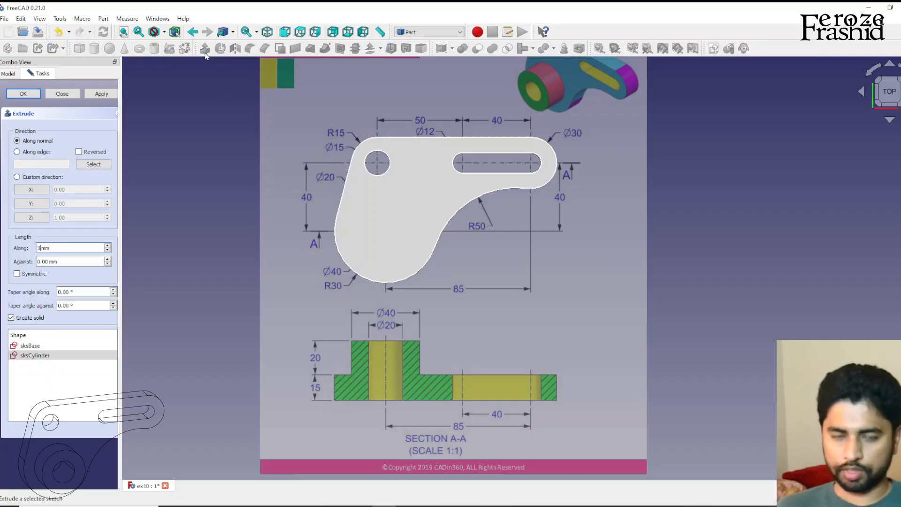
- Extrude the sksCylinder sketch along its normal into the hollow cylinder solid Extrude001
key("Return")
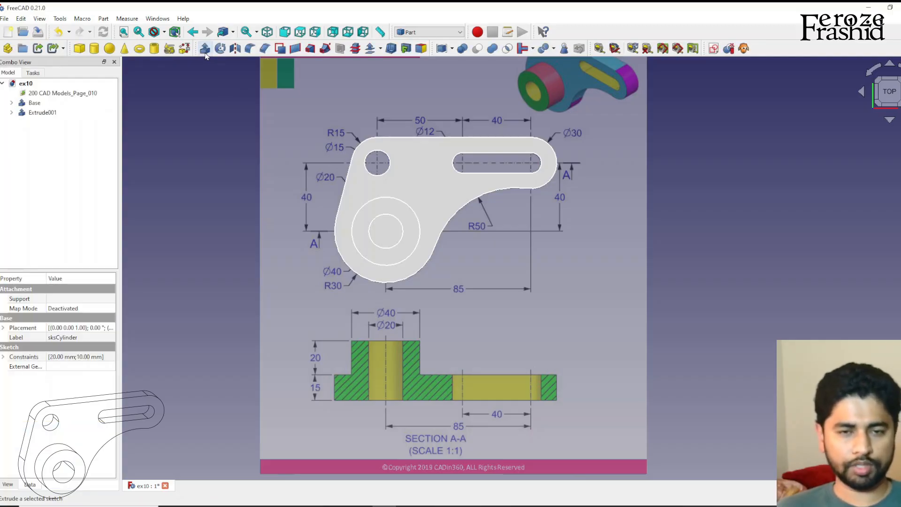
mouse_move(430, 225)
middle_mouse_down()
mouse_move(462, 191)
mouse_move(472, 236)
middle_mouse_up()
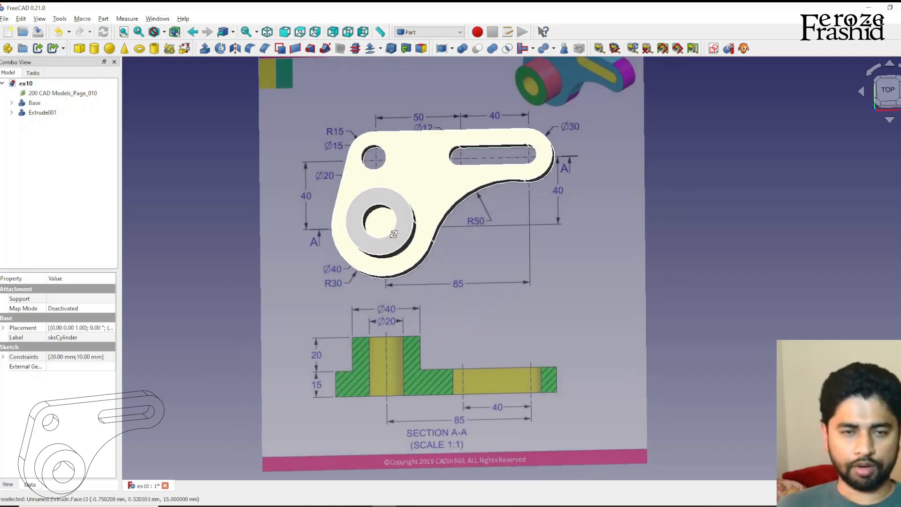
left_click(453, 165)
scroll(440, 287, "down", 1)
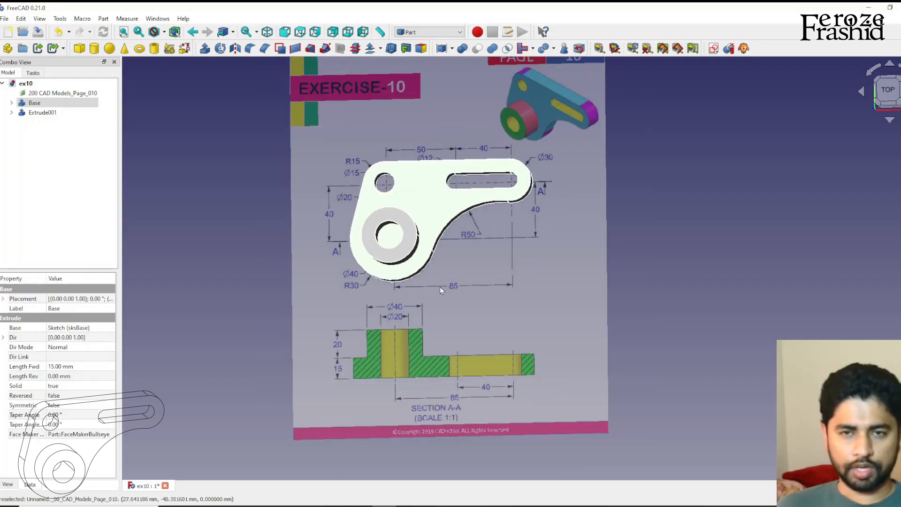
- Inspect the part from an angle and select the base plate extrusion
left_click(662, 234)
middle_click_drag(418, 205, 451, 225)
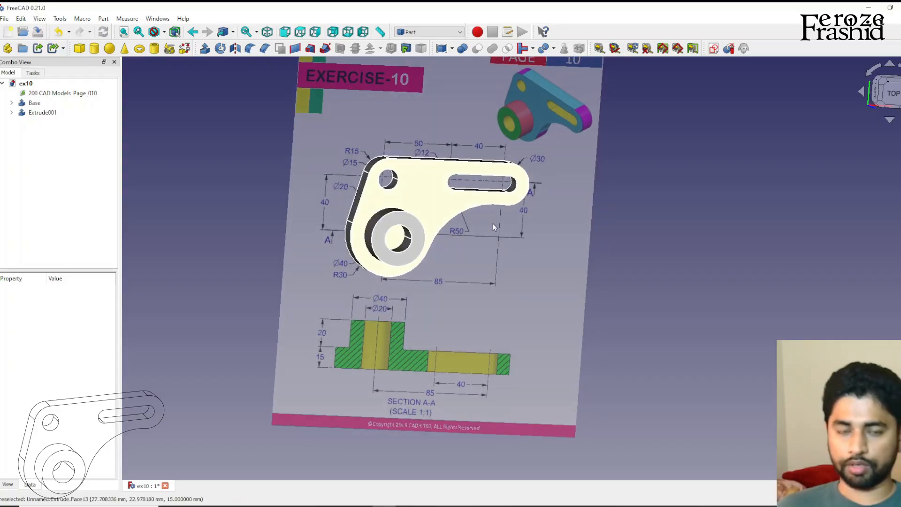
mouse_move(383, 253)
middle_mouse_down()
mouse_move(373, 333)
mouse_move(422, 247)
middle_mouse_up()
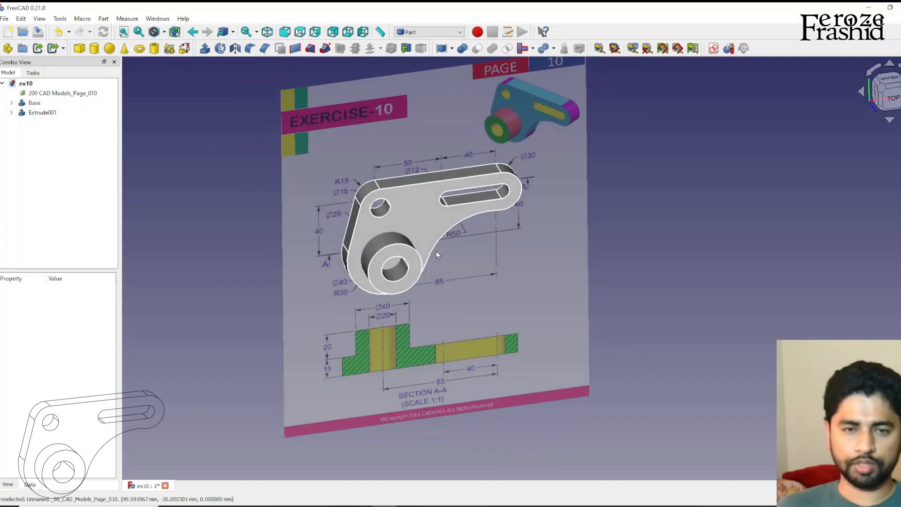
left_click(406, 218)
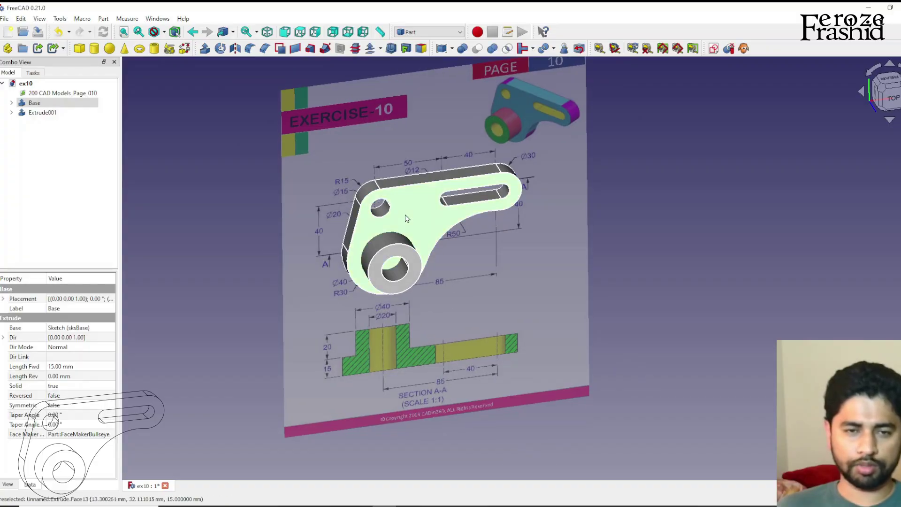
- Rename Extrude001 to 'Cylinder' and select it together with Base
left_click(43, 113)
key("F2")
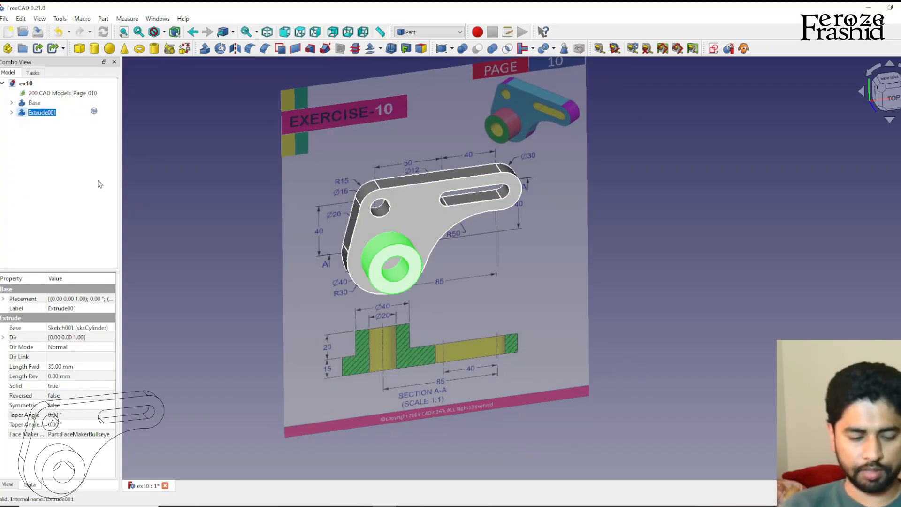
type("Cylinder")
key("Return")
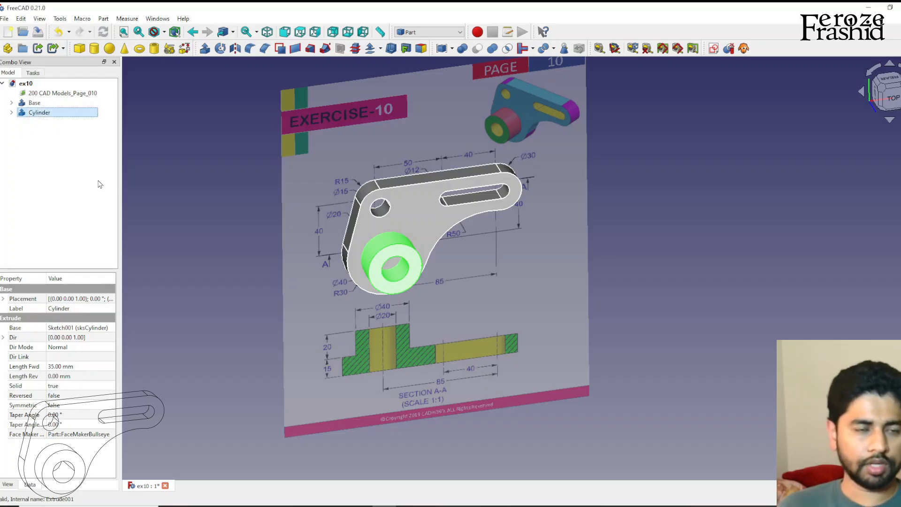
left_click(35, 103, "ctrl")
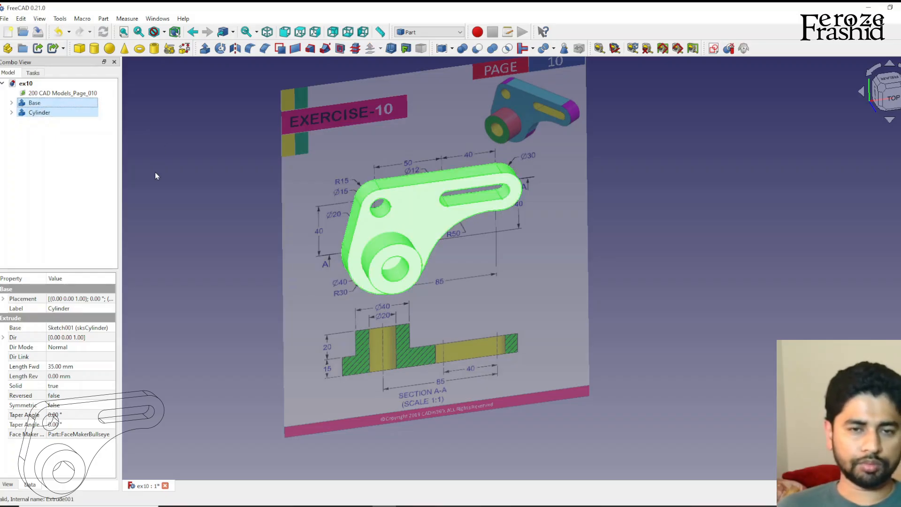
- Join Base and Cylinder into one solid with Connect objects
left_click(532, 49)
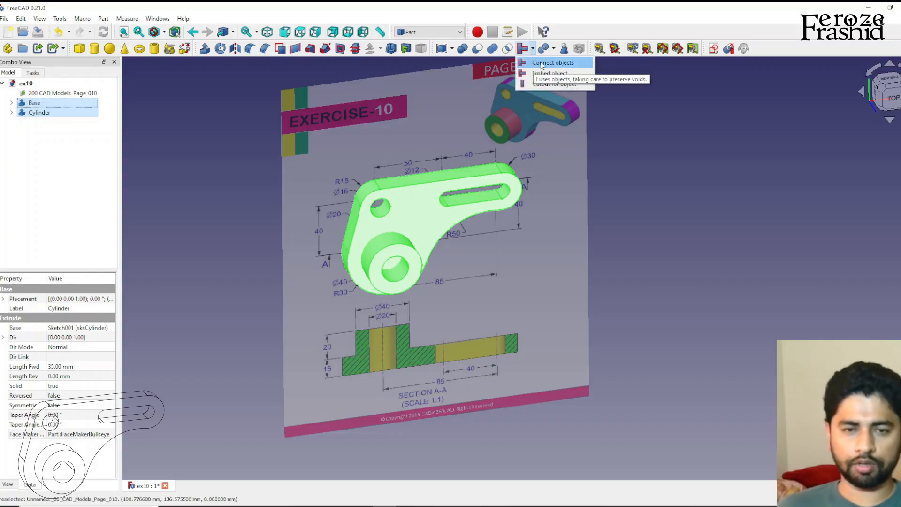
left_click(543, 65)
mouse_move(431, 276)
middle_mouse_down()
mouse_move(428, 248)
mouse_move(493, 268)
mouse_move(557, 246)
mouse_move(414, 221)
mouse_move(522, 298)
mouse_move(681, 331)
mouse_move(486, 243)
mouse_move(331, 254)
mouse_move(407, 243)
mouse_move(433, 293)
mouse_move(378, 260)
mouse_move(455, 220)
mouse_move(389, 249)
mouse_move(366, 219)
middle_mouse_up()
- Hide the reference drawing image plane
left_click(62, 93)
key("space")
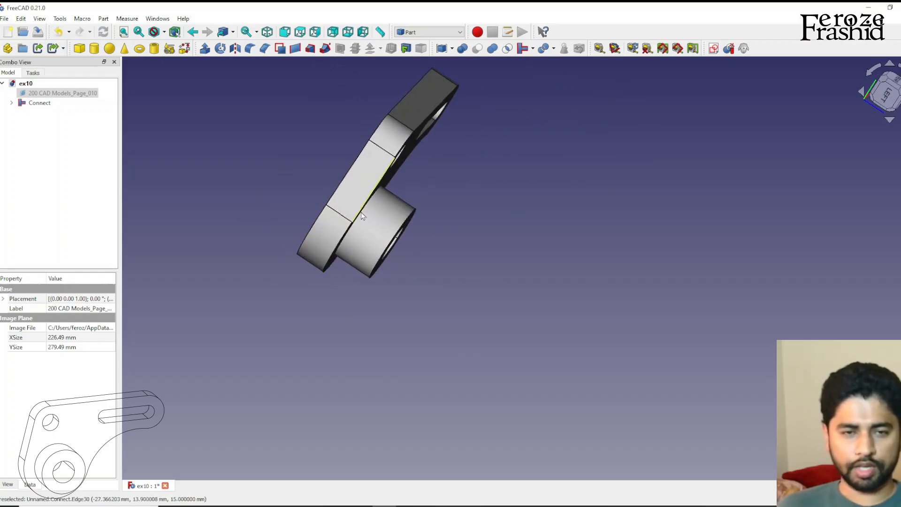
scroll(364, 216, "up", 2)
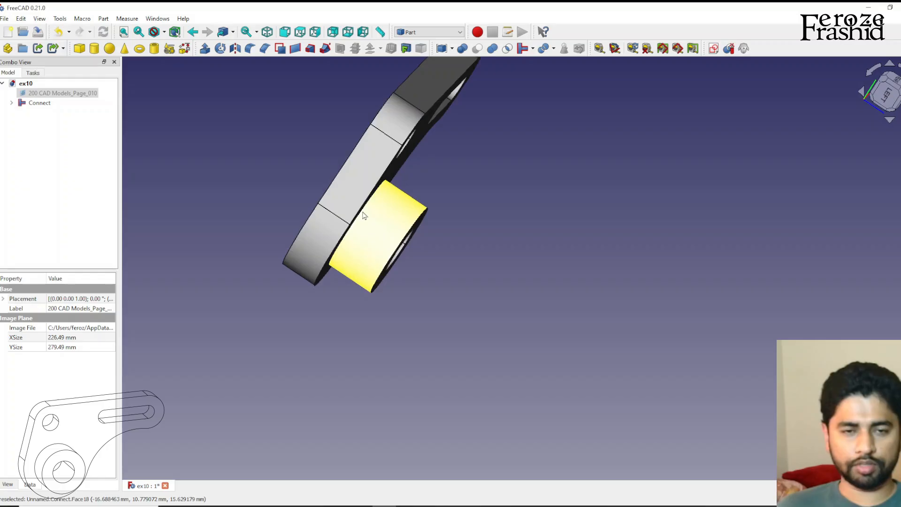
scroll(365, 214, "up", 2)
mouse_move(363, 218)
middle_mouse_down()
mouse_move(436, 310)
mouse_move(452, 260)
middle_mouse_up()
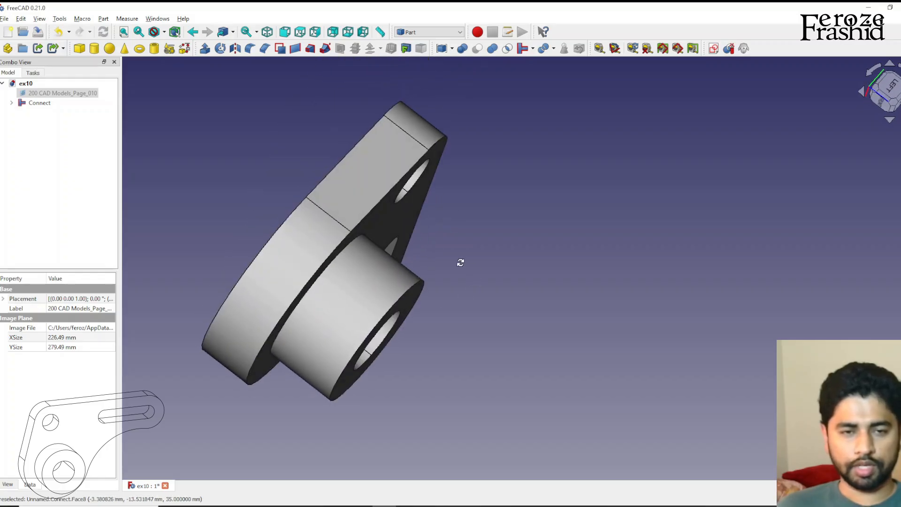
mouse_move(198, 194)
middle_mouse_down()
mouse_move(201, 255)
mouse_move(249, 193)
middle_mouse_up()
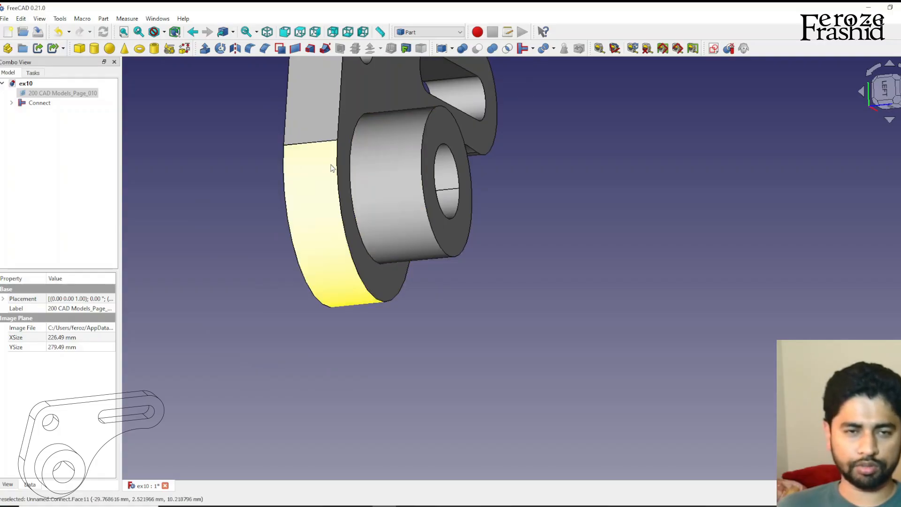
mouse_move(395, 155)
middle_mouse_down()
mouse_move(411, 171)
mouse_move(504, 124)
mouse_move(518, 261)
mouse_move(607, 153)
mouse_move(532, 208)
mouse_move(575, 235)
mouse_move(611, 169)
mouse_move(606, 142)
middle_mouse_up()
scroll(532, 208, "down", 3)
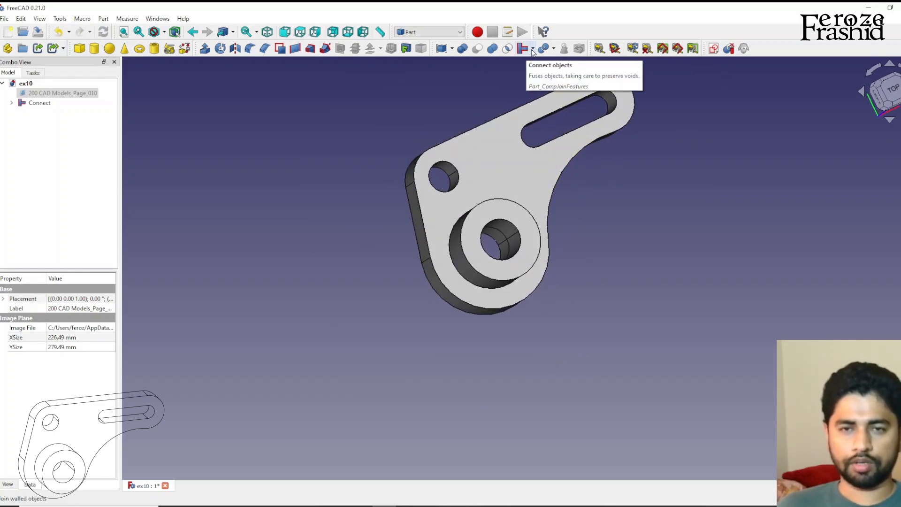
scroll(507, 233, "up", 2)
scroll(493, 239, "up", 2)
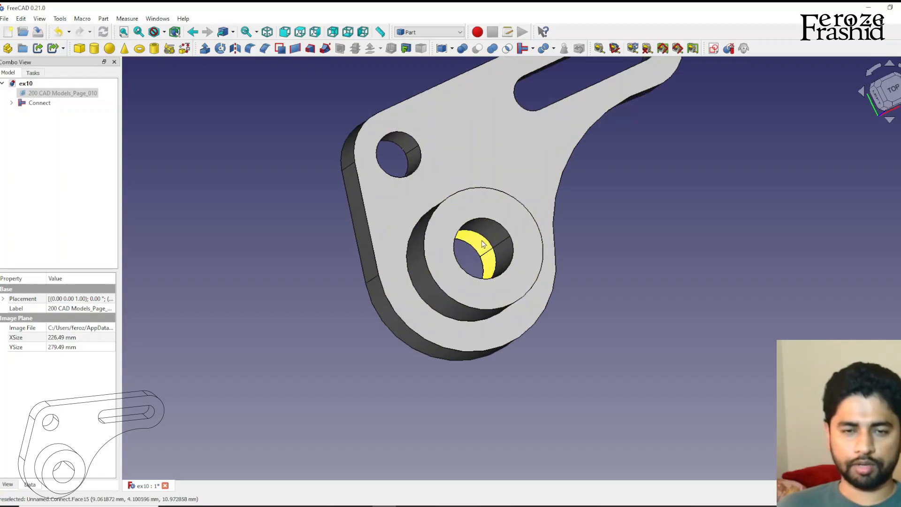
middle_click_drag(448, 249, 467, 233)
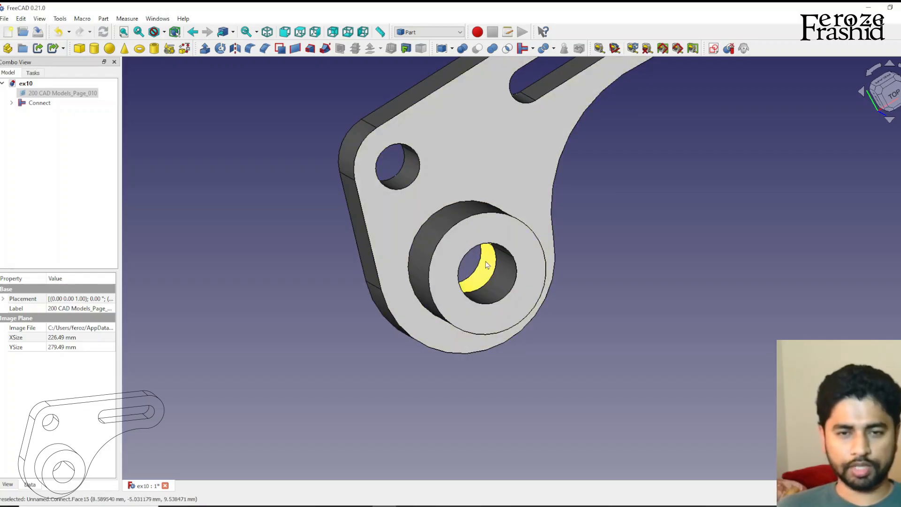
scroll(478, 315, "up", 5)
mouse_move(493, 295)
middle_mouse_down()
mouse_move(535, 283)
mouse_move(514, 268)
middle_mouse_up()
scroll(514, 268, "down", 5)
scroll(532, 353, "down", 3)
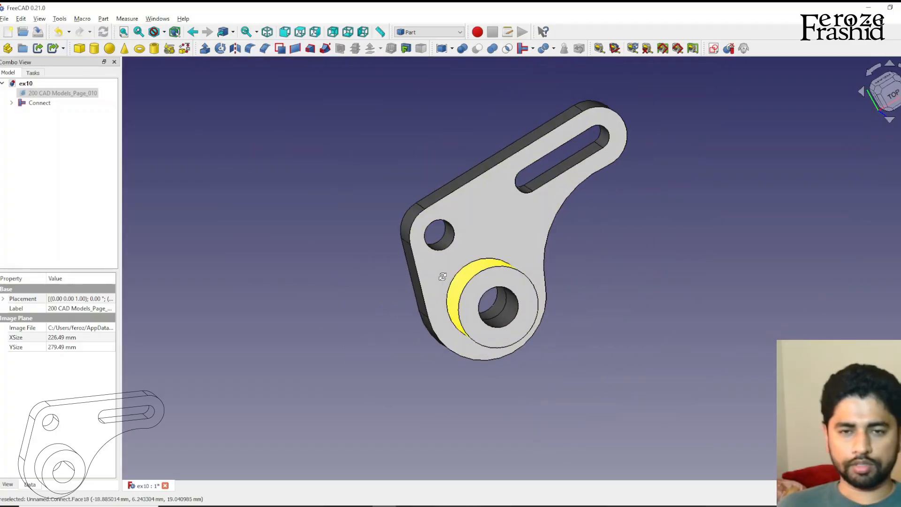
- Show the reference drawing and compare the fused bracket against it from above
key("space")
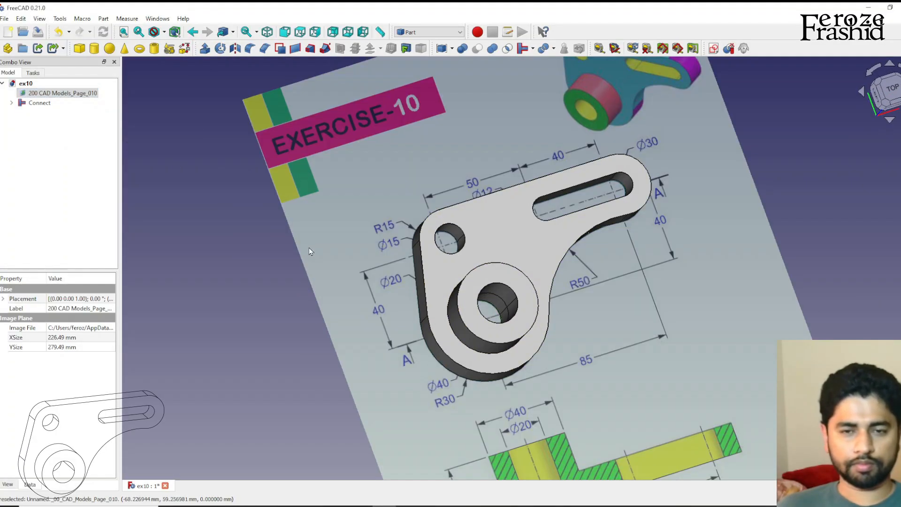
scroll(446, 358, "up", 3)
scroll(446, 357, "up", 2)
scroll(446, 358, "down", 3)
scroll(702, 237, "up", 2)
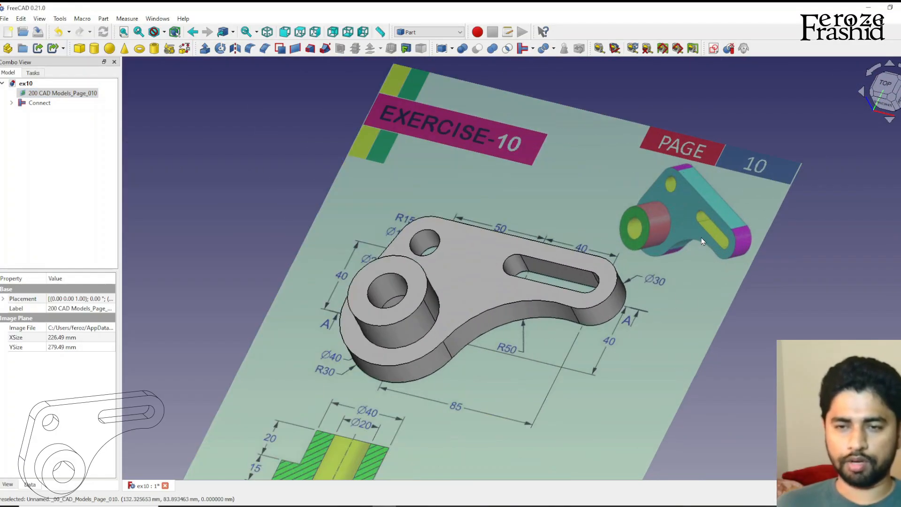
middle_click_drag(341, 349, 348, 430)
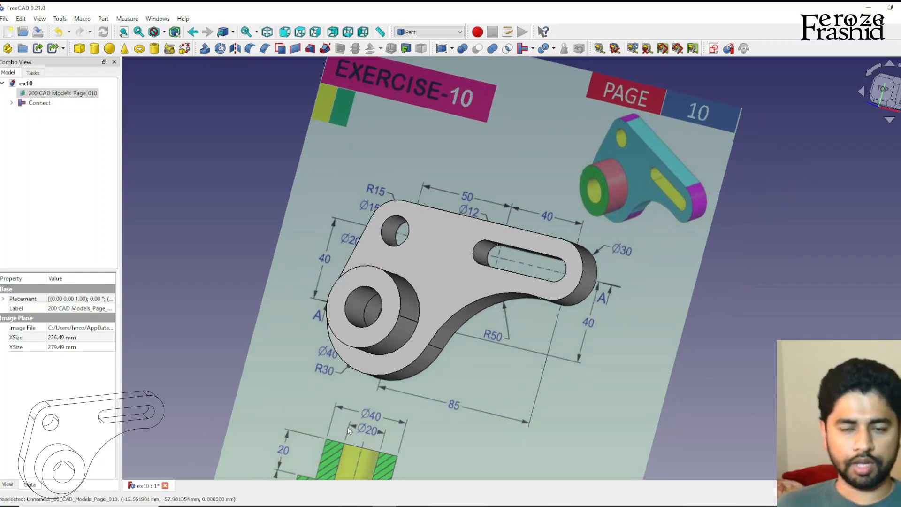
mouse_move(506, 380)
middle_mouse_down()
mouse_move(493, 338)
mouse_move(486, 353)
middle_mouse_up()
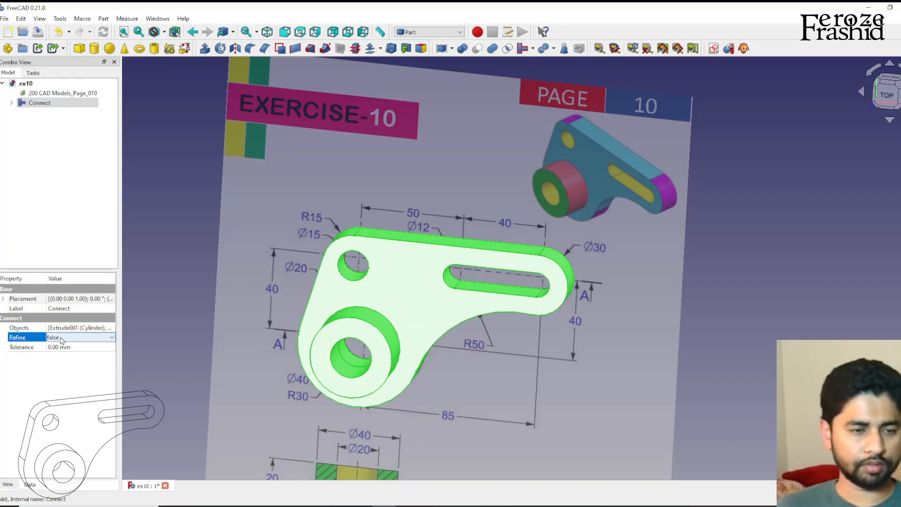
left_click(187, 362)
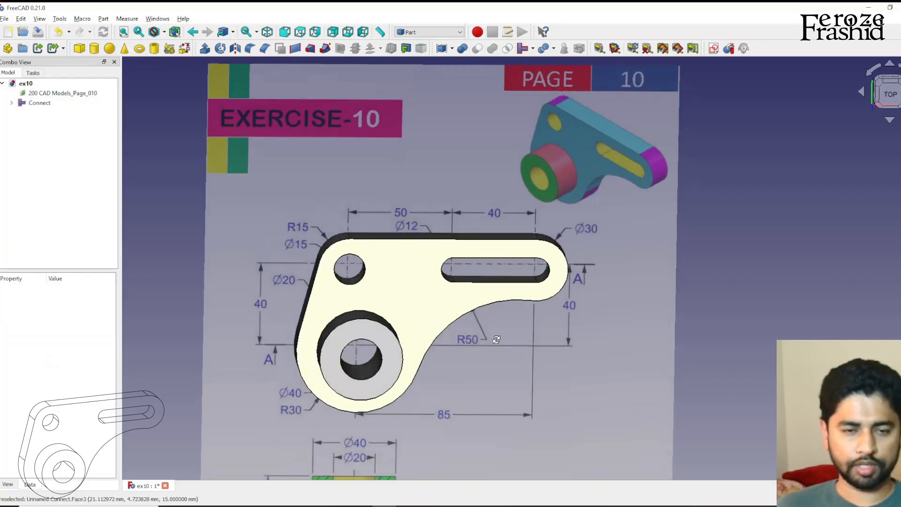
- Hide the reference drawing image plane again, leaving only the Connect solid
middle_click_drag(451, 303, 537, 348)
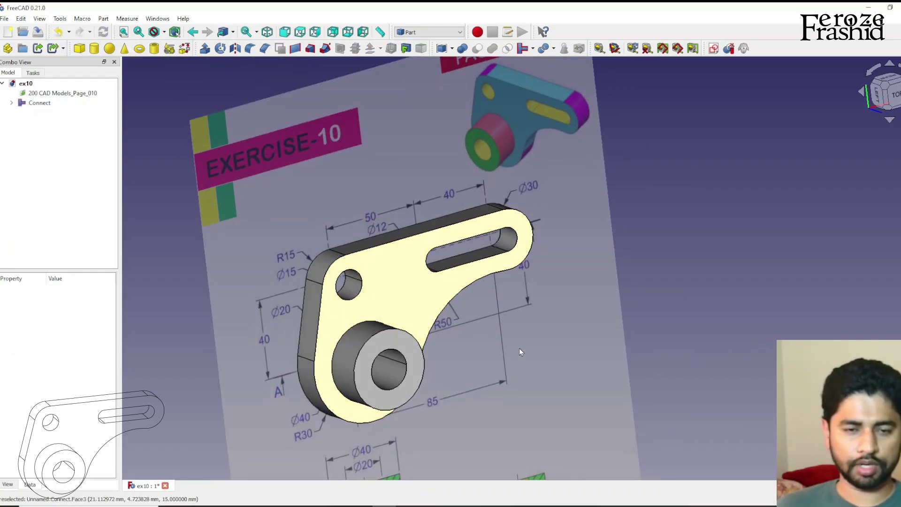
left_click(519, 347)
key("space")
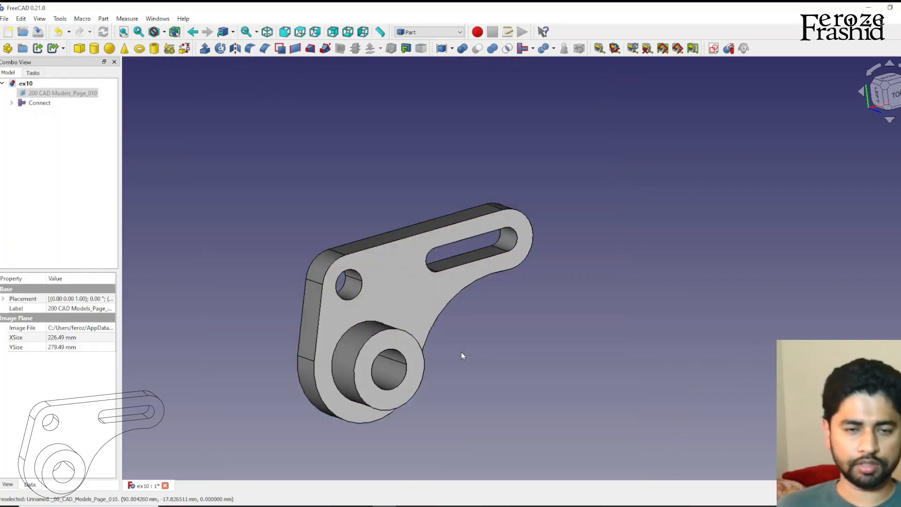
mouse_move(462, 352)
middle_mouse_down()
mouse_move(761, 292)
mouse_move(584, 333)
middle_mouse_up()
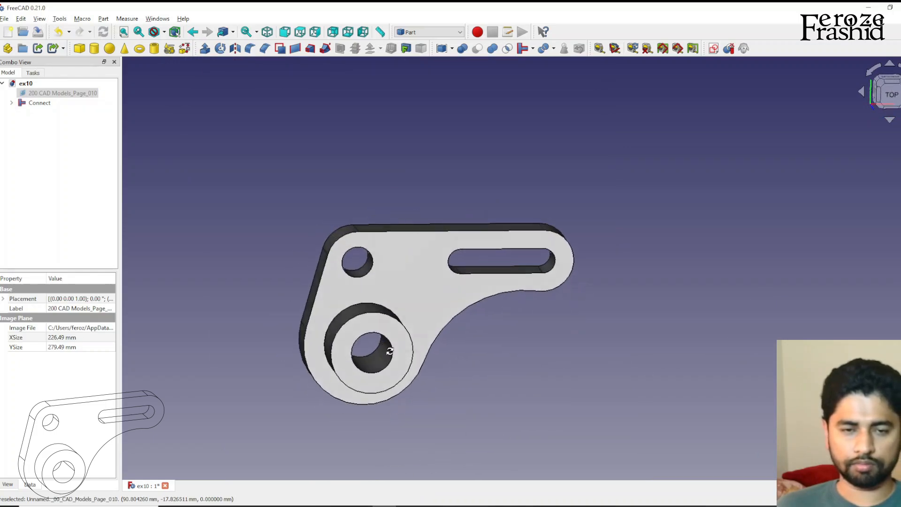
scroll(584, 333, "up", 3)
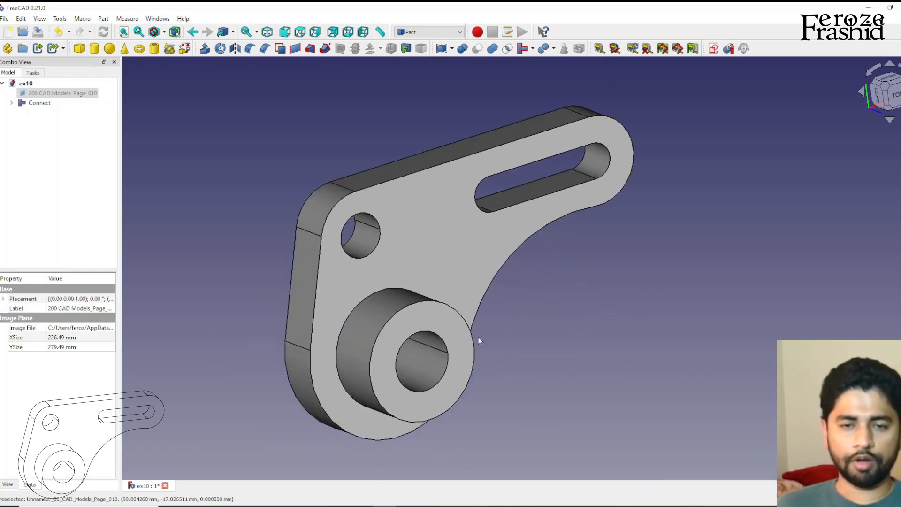